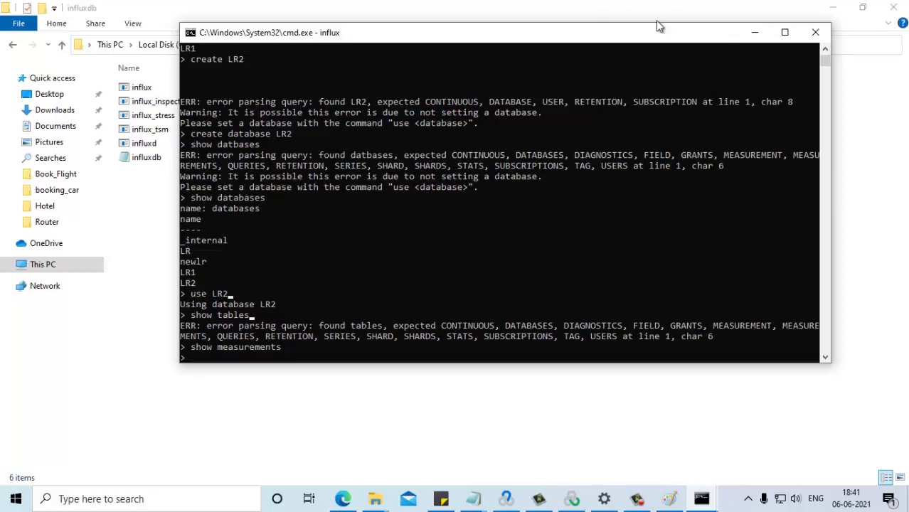
{"action": "left_click", "coordinate": [669, 498]}
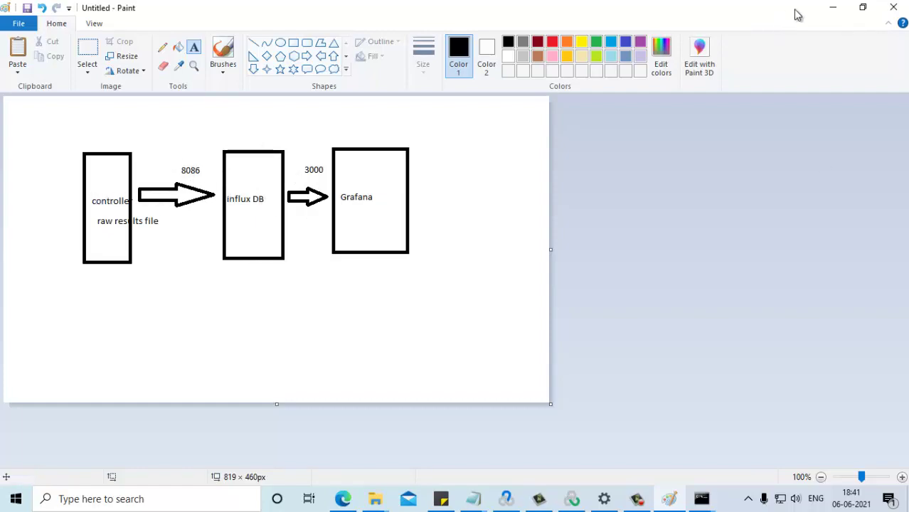
{"action": "left_click", "coordinate": [837, 9]}
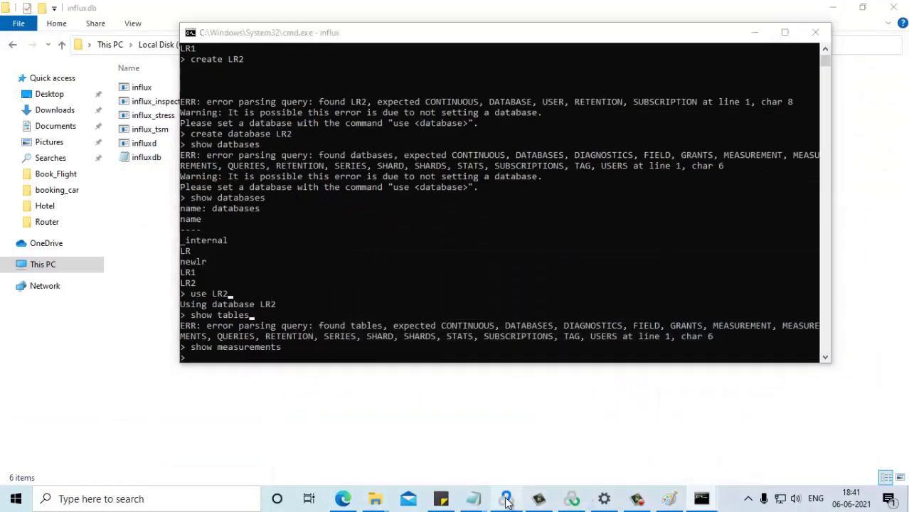
{"action": "left_click", "coordinate": [509, 498]}
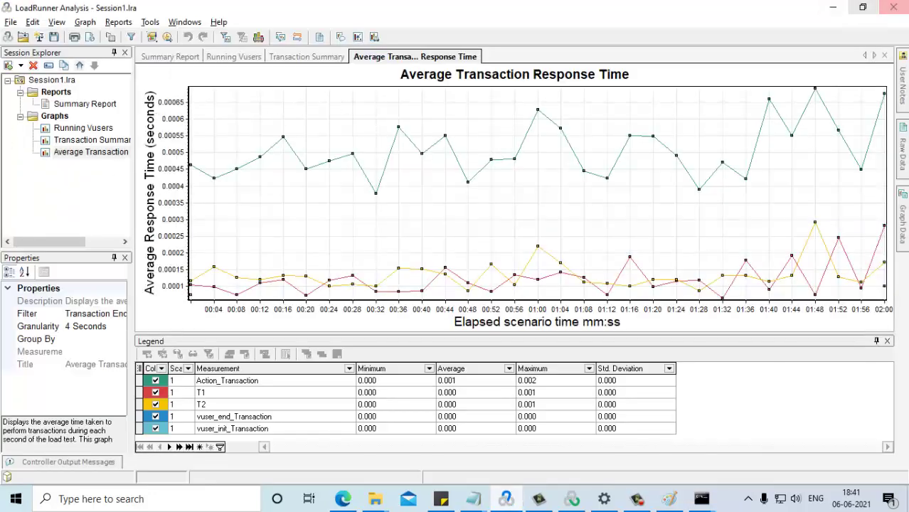
{"action": "left_click", "coordinate": [898, 7]}
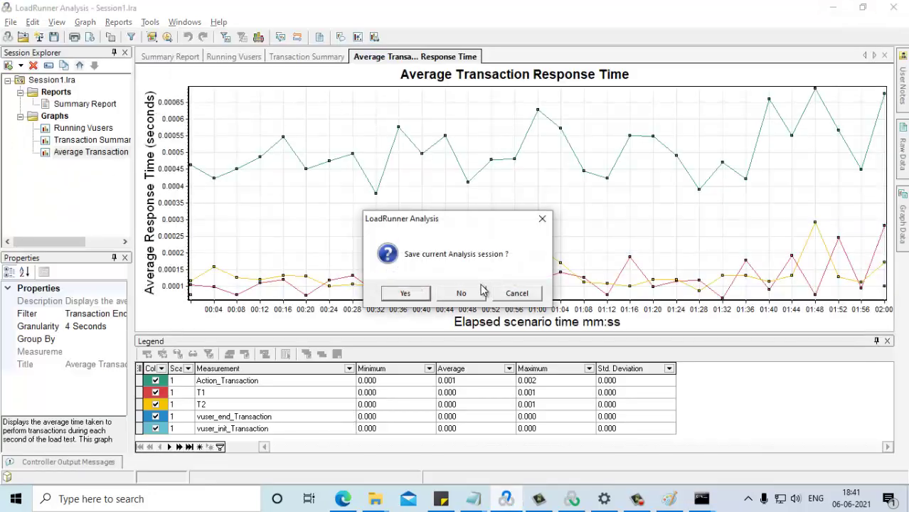
{"action": "left_click", "coordinate": [517, 293]}
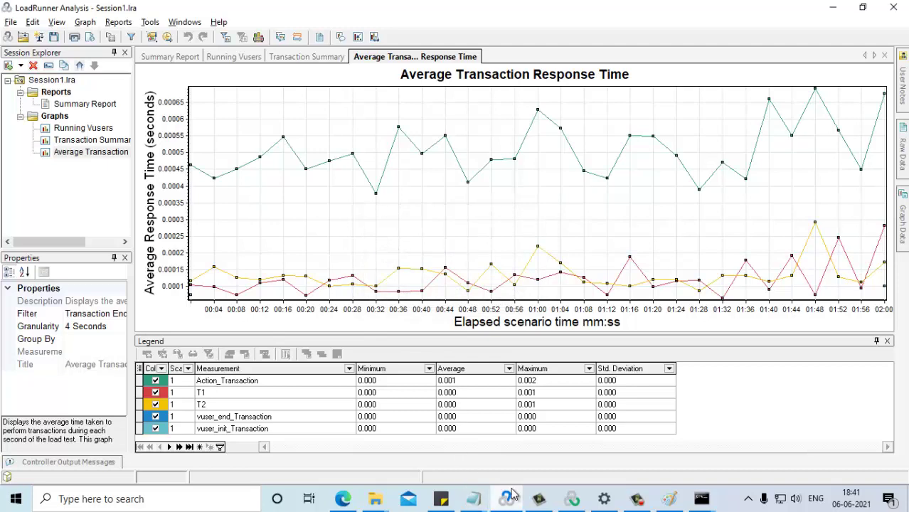
Switch to LoadRunner Controller and open the InfluxDB settings for the scenario's results.
{"action": "left_click", "coordinate": [570, 500]}
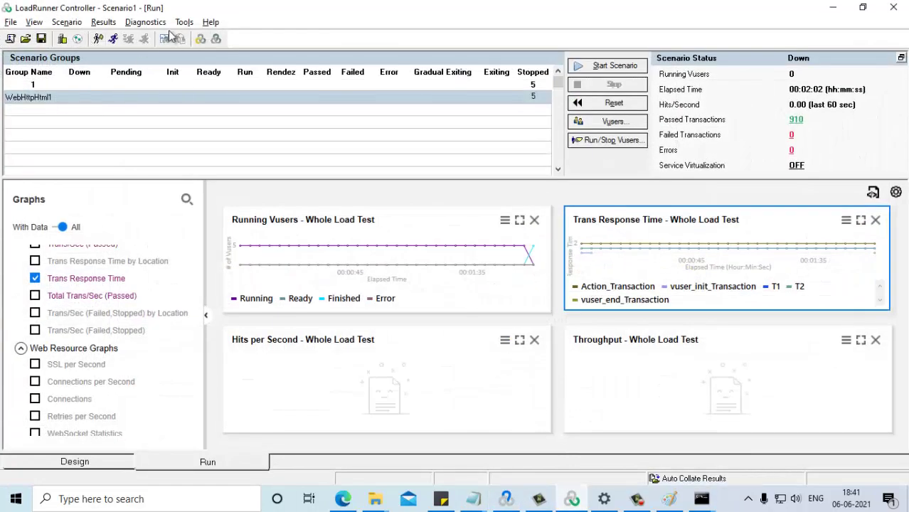
{"action": "left_click", "coordinate": [104, 24]}
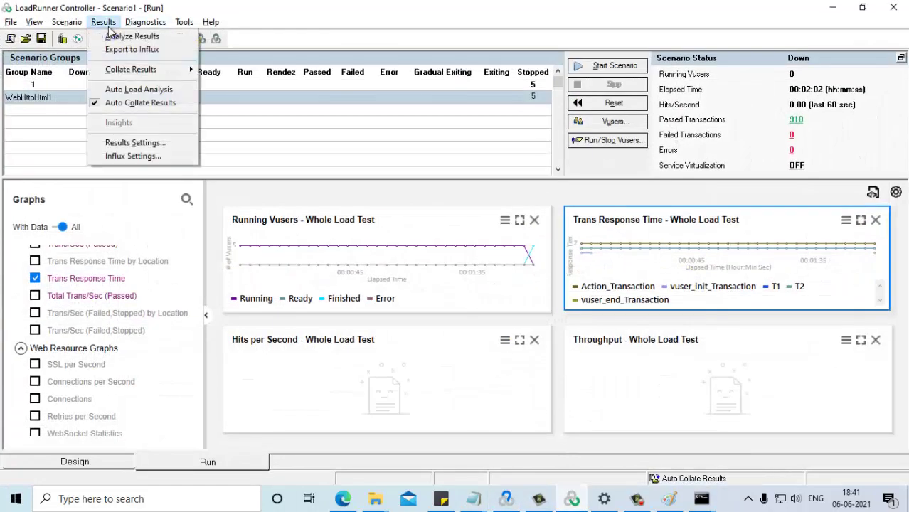
{"action": "left_click", "coordinate": [135, 154]}
{"action": "left_click", "coordinate": [416, 211]}
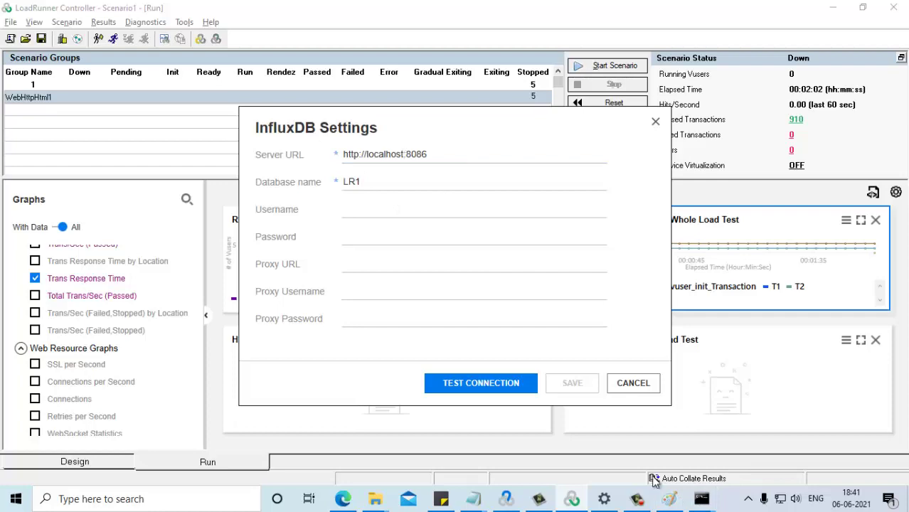
{"action": "mouse_move", "coordinate": [701, 498]}
{"action": "left_click", "coordinate": [743, 450]}
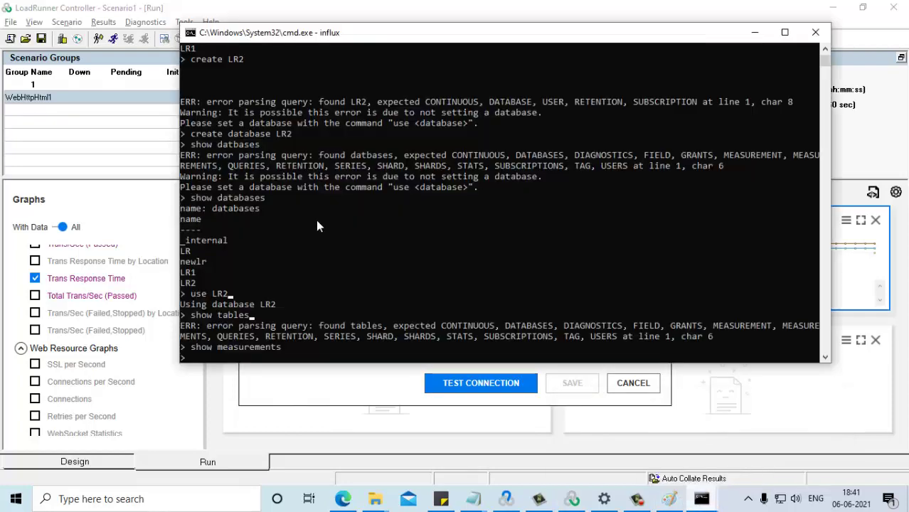
{"action": "scroll", "coordinate": [270, 144], "scroll_direction": "up", "scroll_amount": 6}
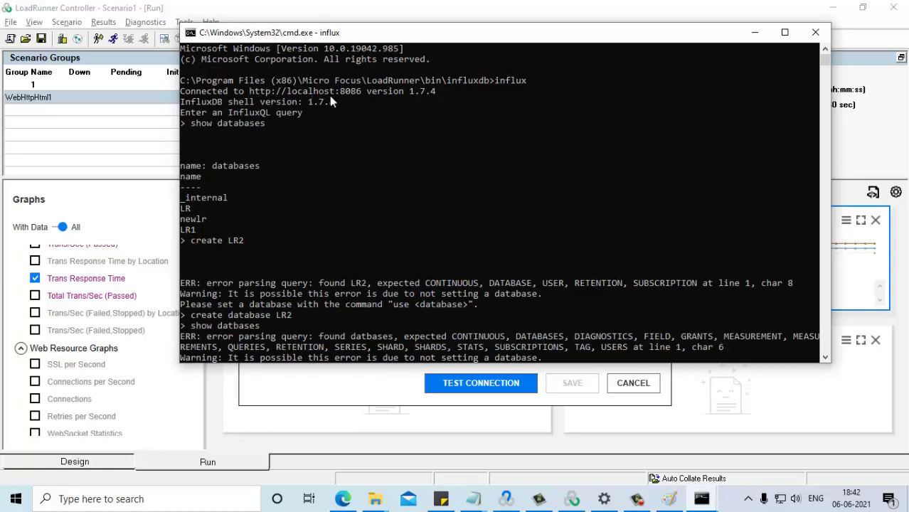
{"action": "left_click_drag", "start_coordinate": [361, 92], "coordinate": [288, 97]}
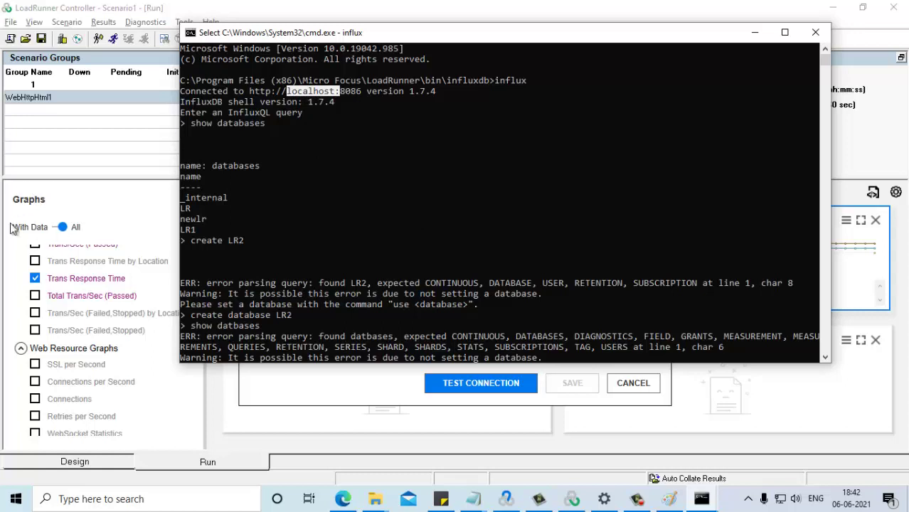
{"action": "left_click_drag", "start_coordinate": [250, 91], "coordinate": [335, 98]}
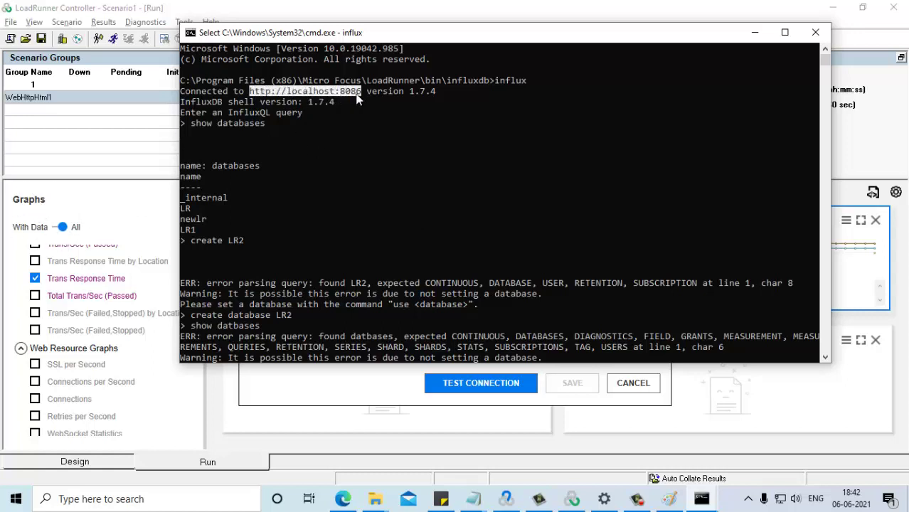
{"action": "key", "text": "ctrl+c"}
{"action": "left_click", "coordinate": [177, 6]}
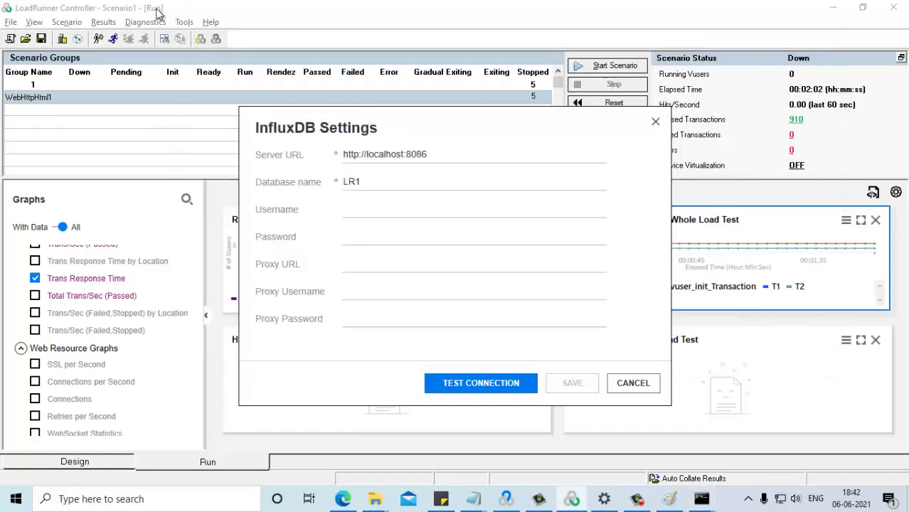
{"action": "left_click_drag", "start_coordinate": [427, 154], "coordinate": [329, 153]}
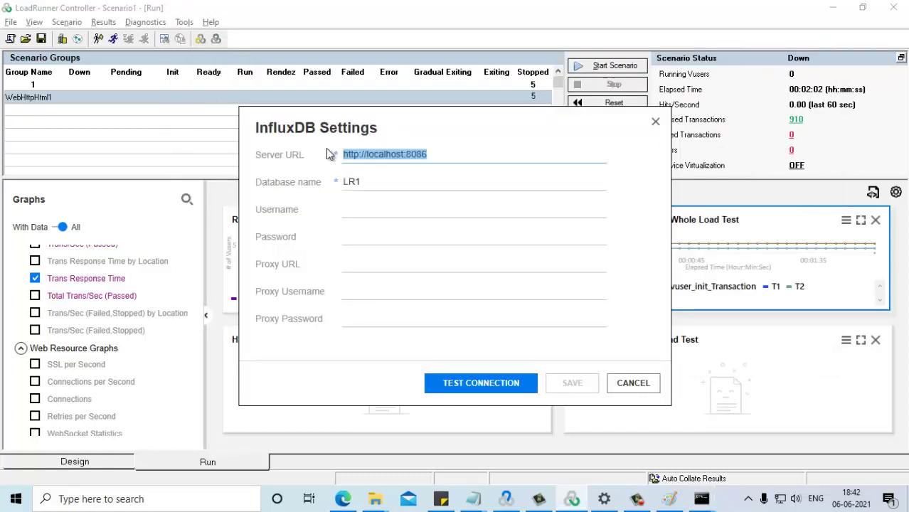
{"action": "key", "text": "ctrl+v"}
Compare the server URL's port with the port on the controller-to-InfluxDB arrow in the Paint diagram.
{"action": "left_click_drag", "start_coordinate": [426, 155], "coordinate": [420, 155]}
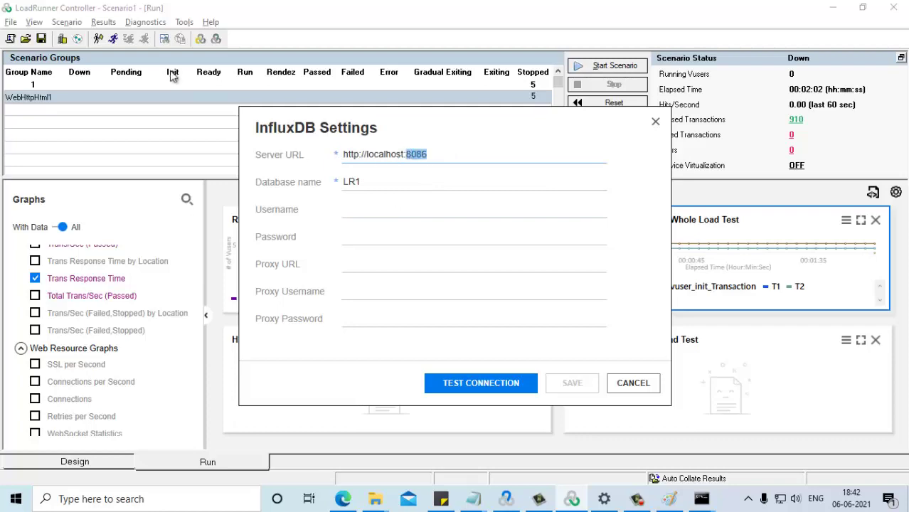
{"action": "left_click", "coordinate": [670, 498]}
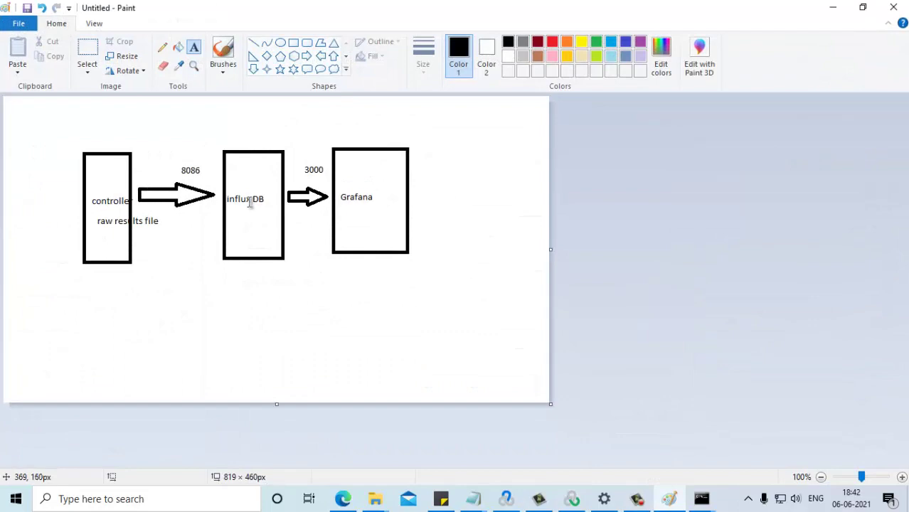
{"action": "left_click", "coordinate": [833, 7]}
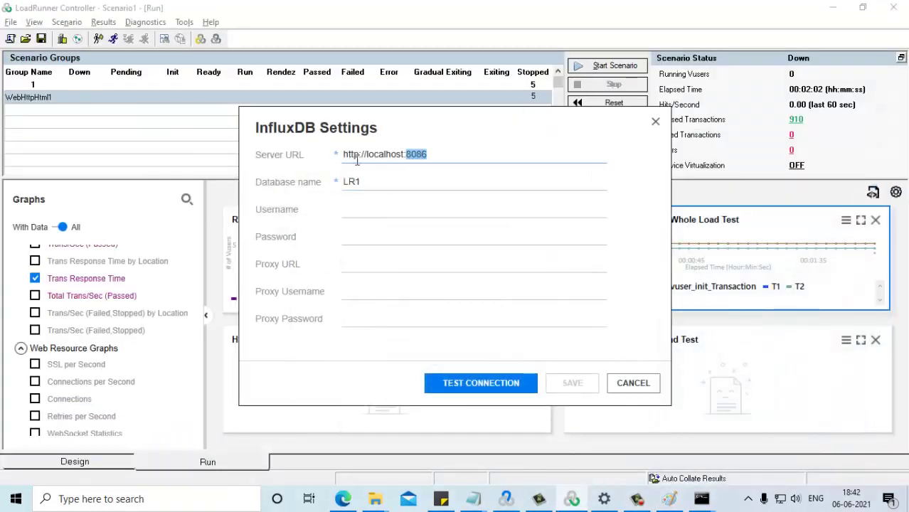
{"action": "left_click_drag", "start_coordinate": [426, 164], "coordinate": [335, 148]}
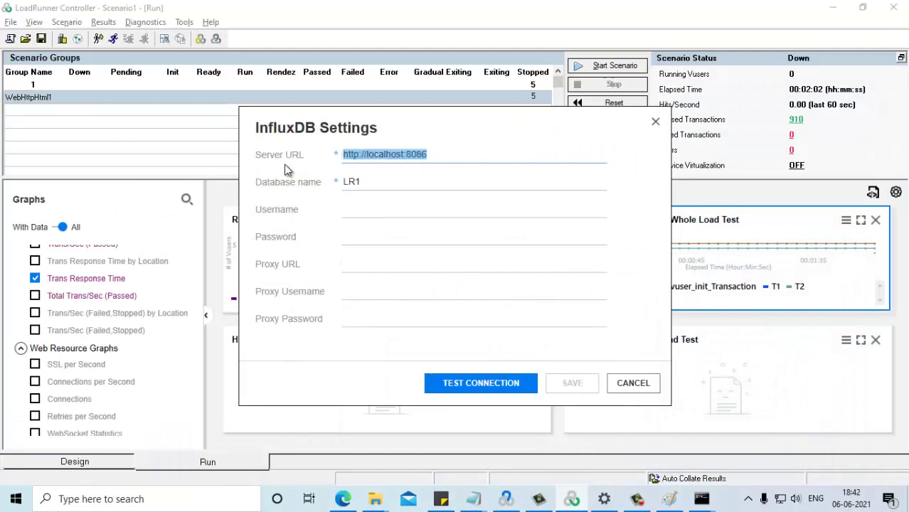
In the Paint diagram, add the database names LR1, LR2 and NEWLR on separate lines below the influx DB label.
{"action": "left_click", "coordinate": [669, 498]}
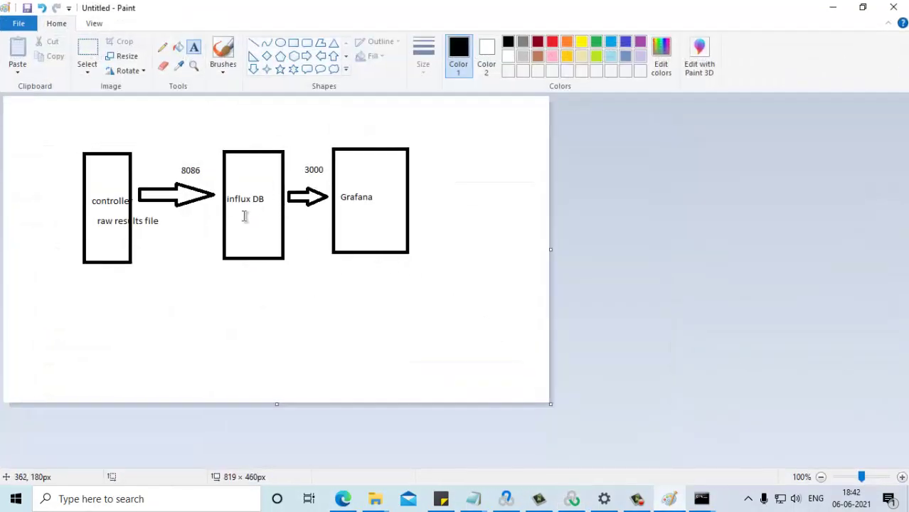
{"action": "left_click_drag", "start_coordinate": [239, 213], "coordinate": [257, 229]}
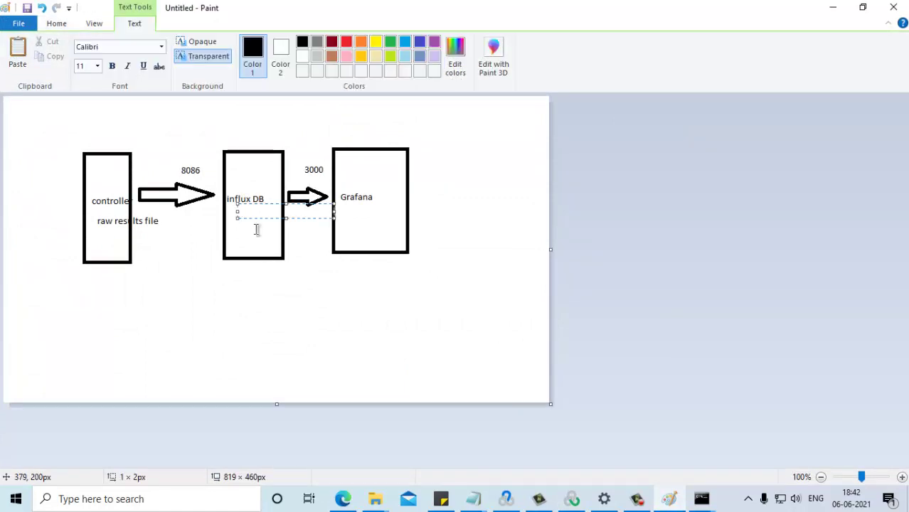
{"action": "type", "text": "LR1"}
{"action": "key", "text": "Return"}
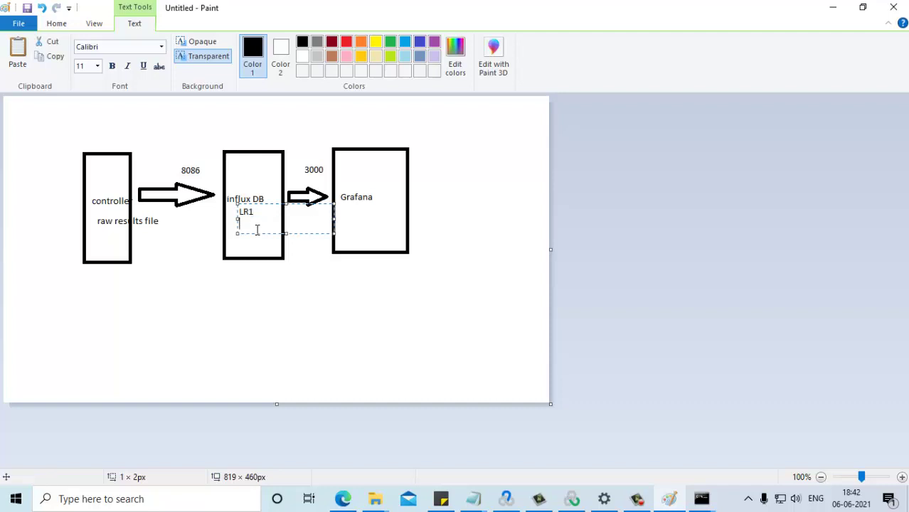
{"action": "type", "text": "LR2"}
{"action": "key", "text": "Return"}
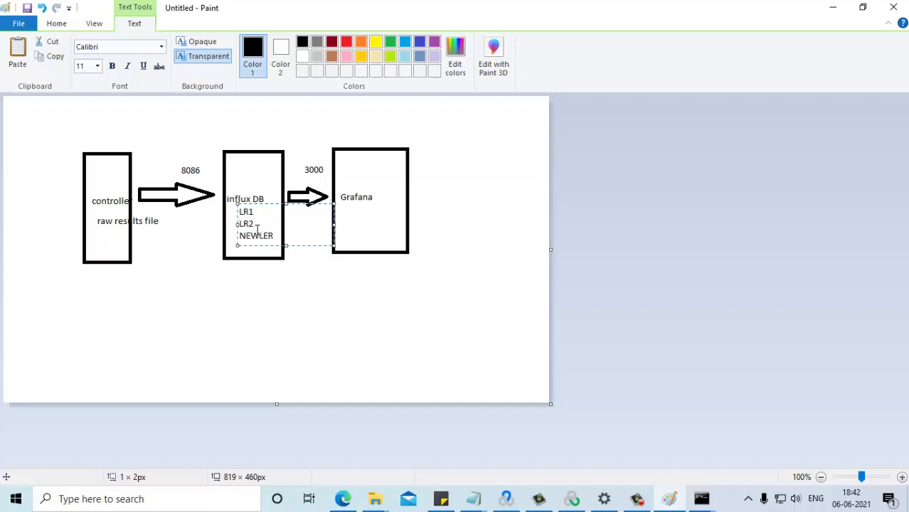
{"action": "type", "text": "NEWLR"}
{"action": "left_click", "coordinate": [834, 8]}
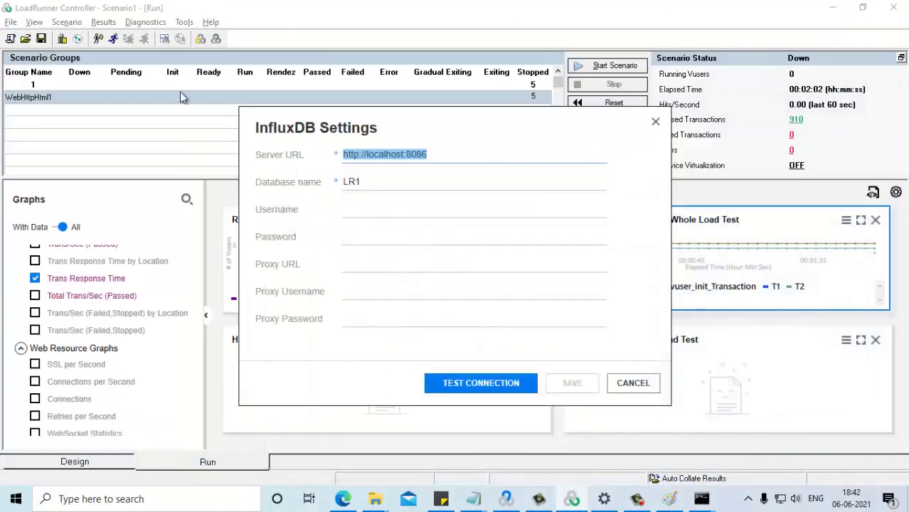
{"action": "left_click", "coordinate": [669, 499]}
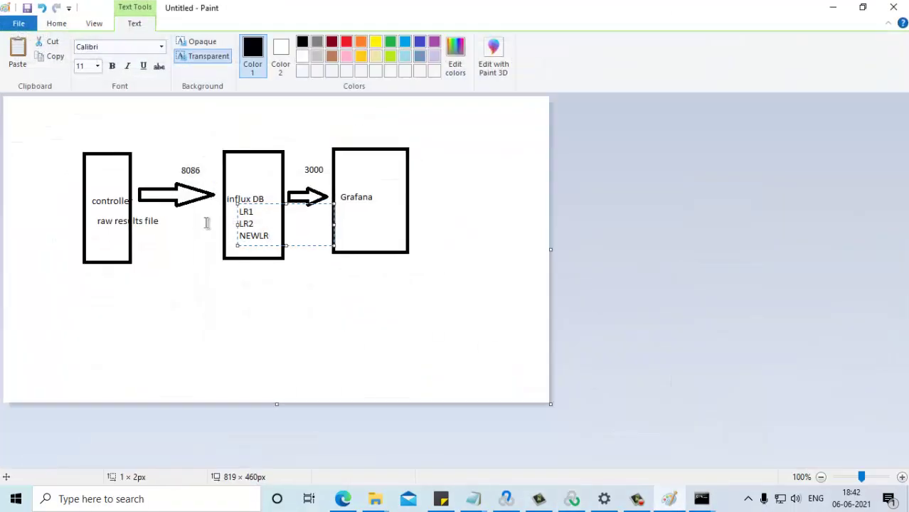
{"action": "left_click", "coordinate": [218, 267]}
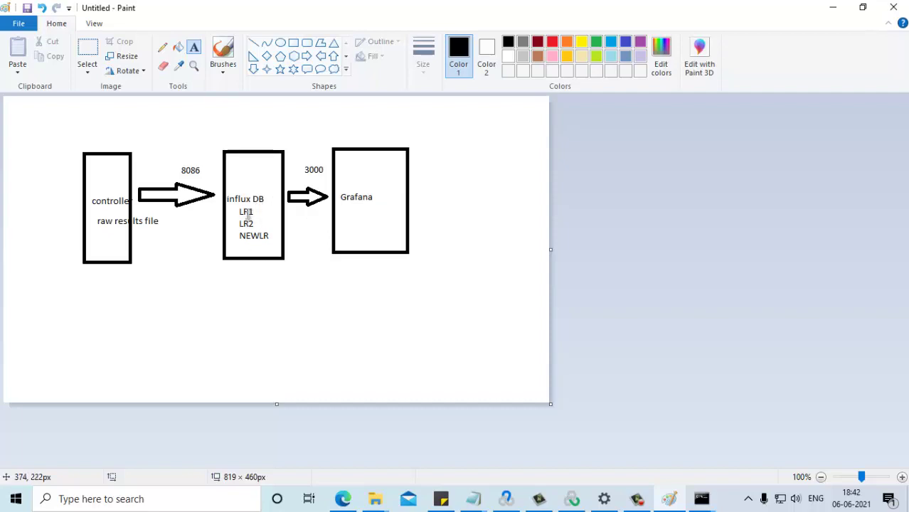
Return to LoadRunner Controller and set the database name in the InfluxDB settings to LR2.
{"action": "left_click", "coordinate": [830, 9]}
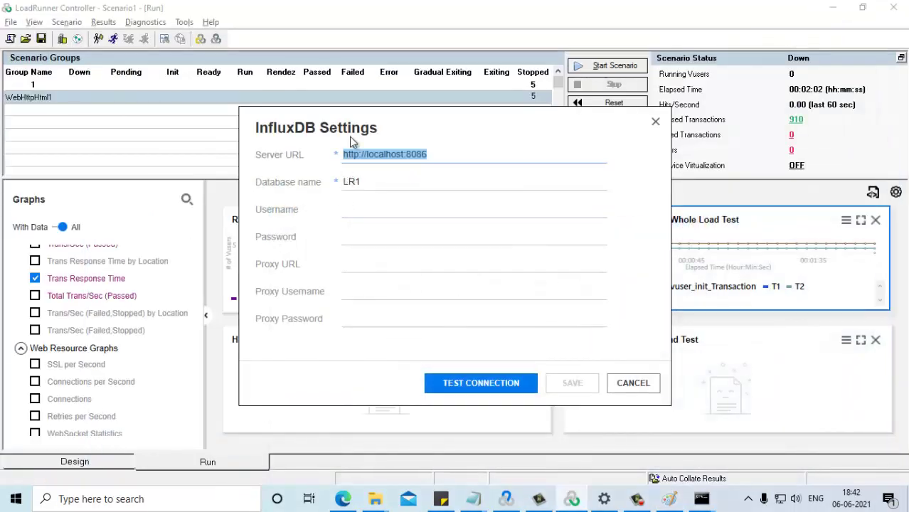
{"action": "left_click", "coordinate": [363, 179]}
{"action": "key", "text": "BackSpace"}
{"action": "type", "text": "2"}
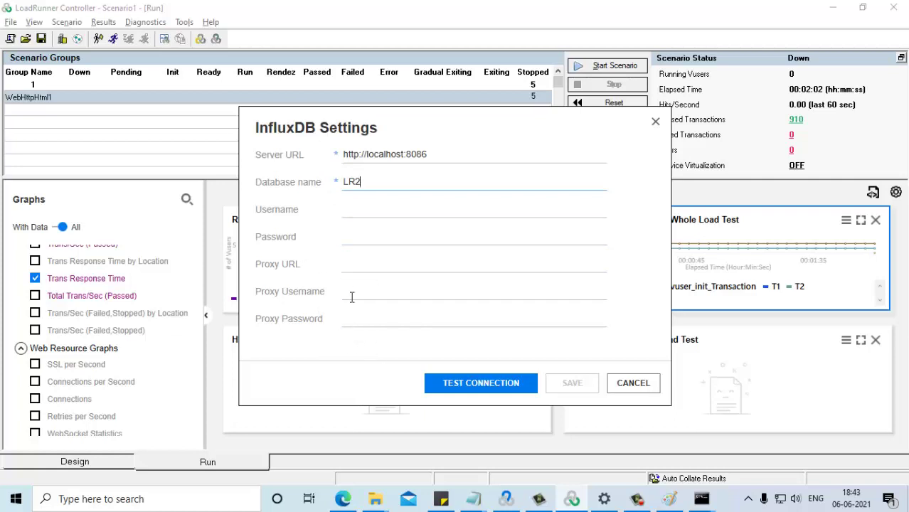
Check the database names in the Paint diagram, test the connection to InfluxDB and save the settings.
{"action": "left_click", "coordinate": [669, 498]}
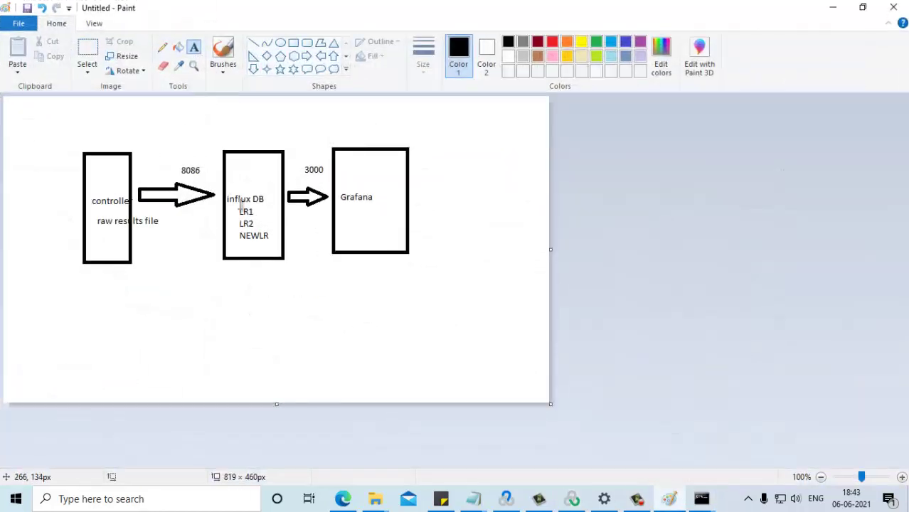
{"action": "key", "text": "alt+Tab"}
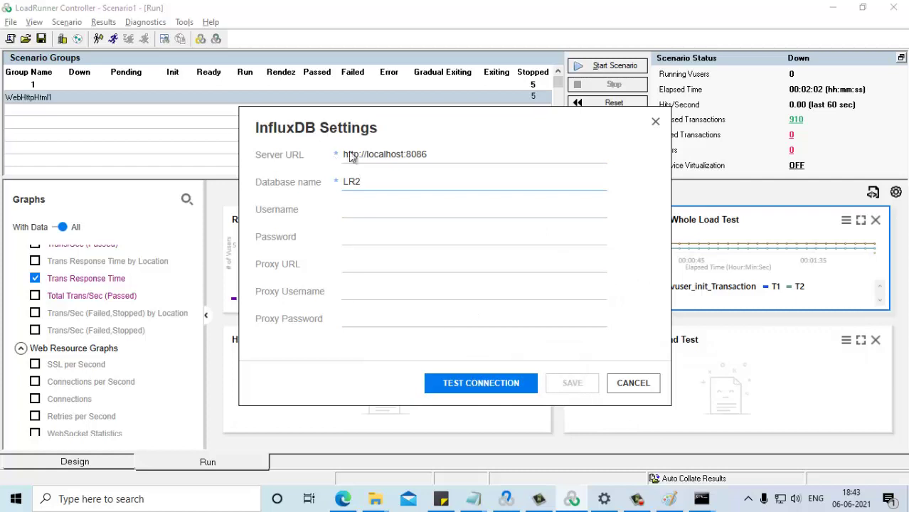
{"action": "left_click", "coordinate": [524, 385]}
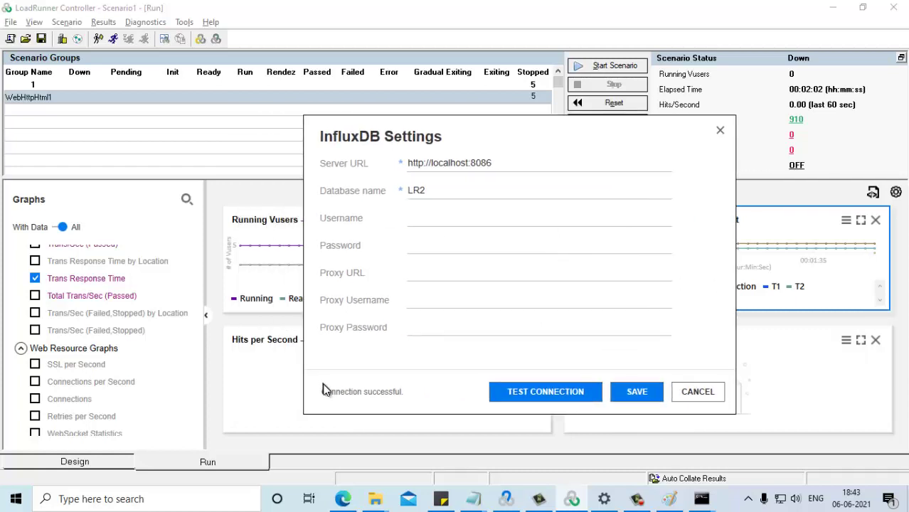
{"action": "left_click", "coordinate": [636, 392]}
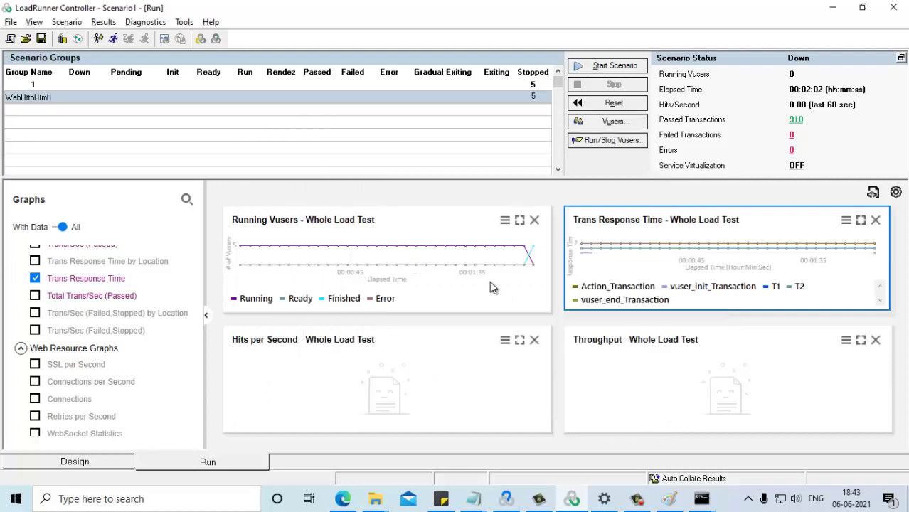
Review the Paint diagram's data flow from the controller through InfluxDB to Grafana and return to LoadRunner Controller.
{"action": "left_click", "coordinate": [669, 498]}
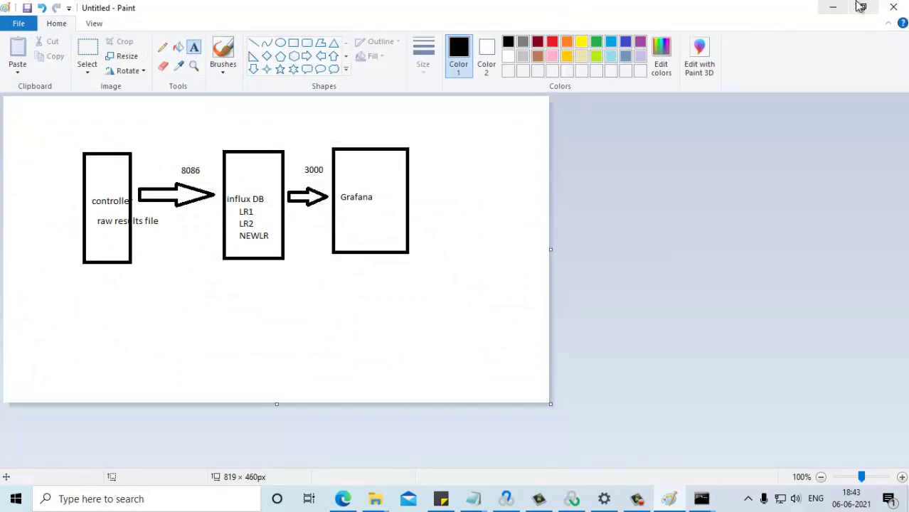
{"action": "left_click", "coordinate": [833, 7]}
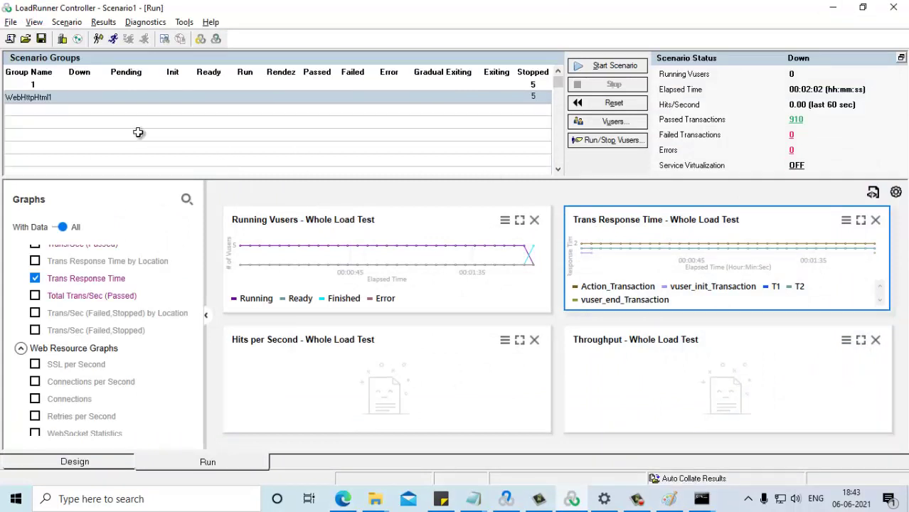
{"action": "left_click", "coordinate": [668, 495]}
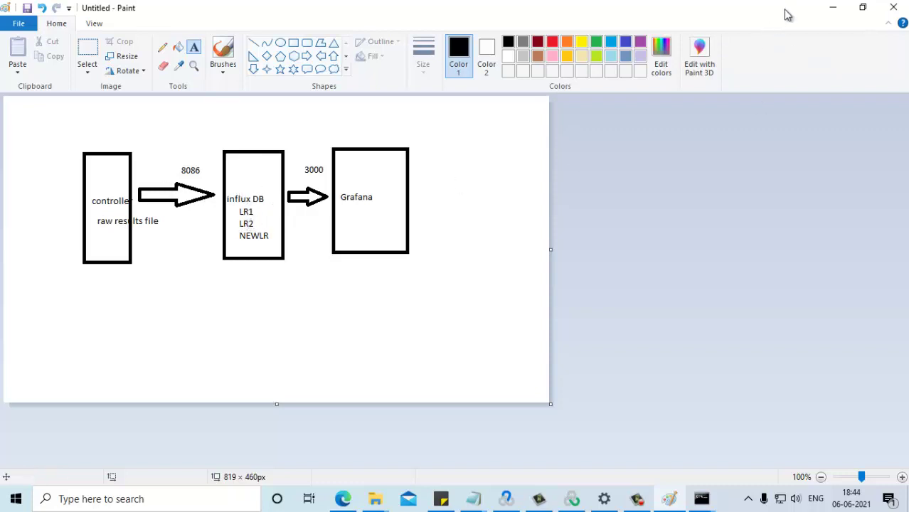
{"action": "left_click", "coordinate": [833, 7]}
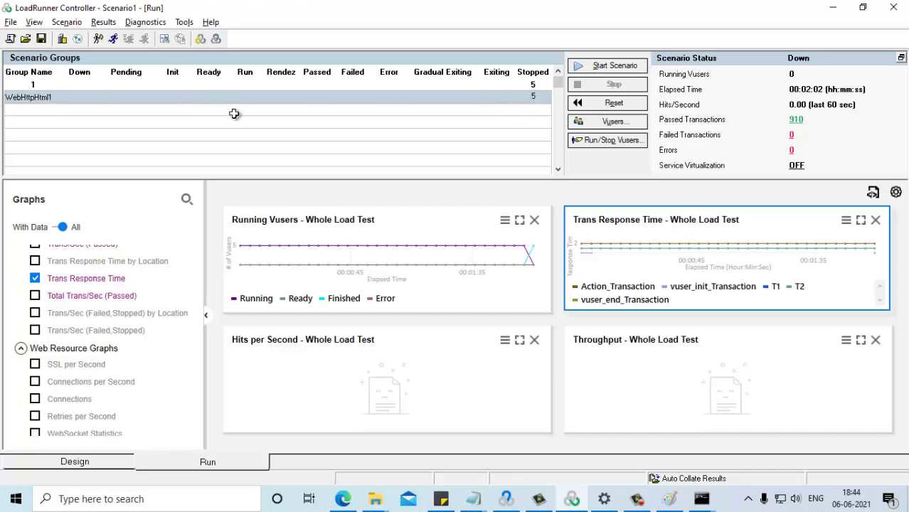
Start the load test scenario and store its results under the name LR2_Results.
{"action": "left_click", "coordinate": [600, 66]}
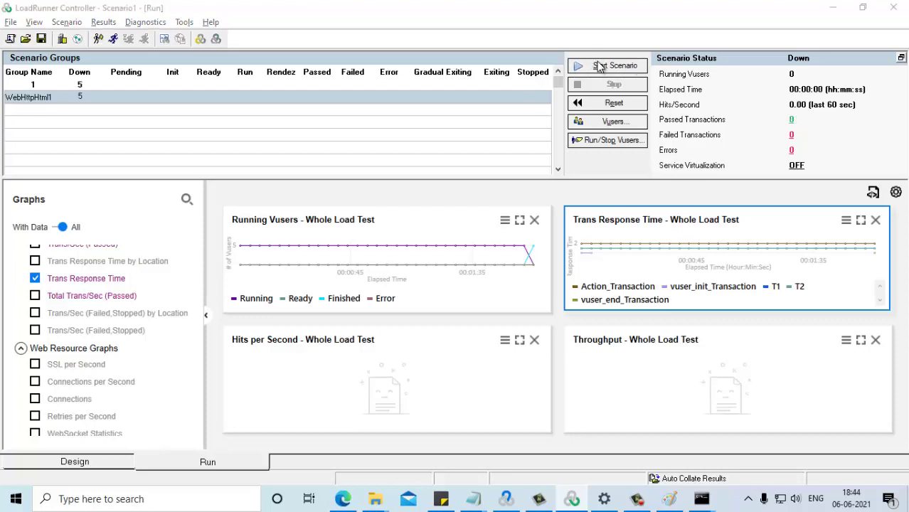
{"action": "left_click", "coordinate": [517, 288]}
{"action": "left_click", "coordinate": [379, 186]}
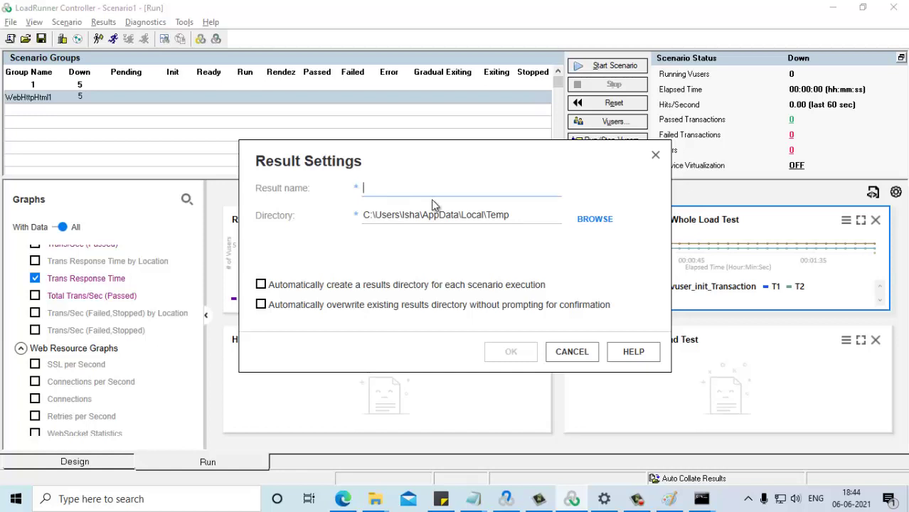
{"action": "type", "text": "LR2_"}
{"action": "type", "text": "Results"}
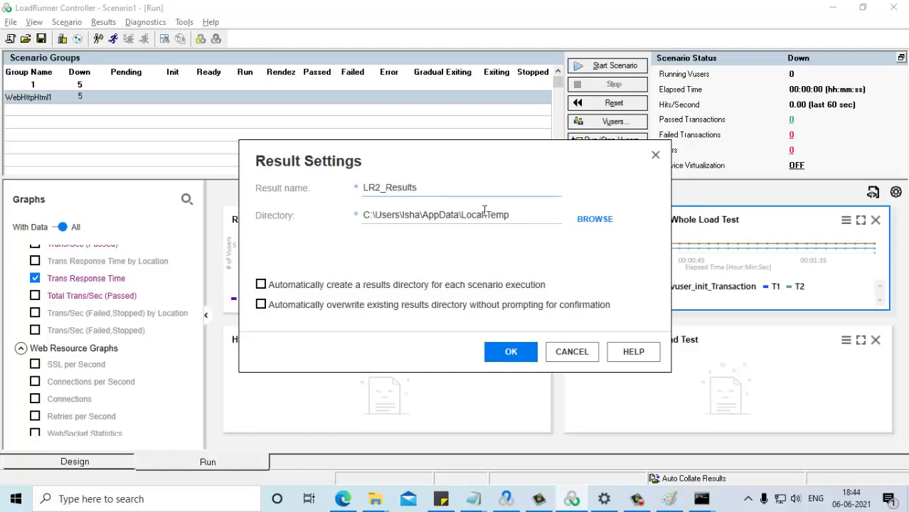
{"action": "left_click", "coordinate": [520, 355]}
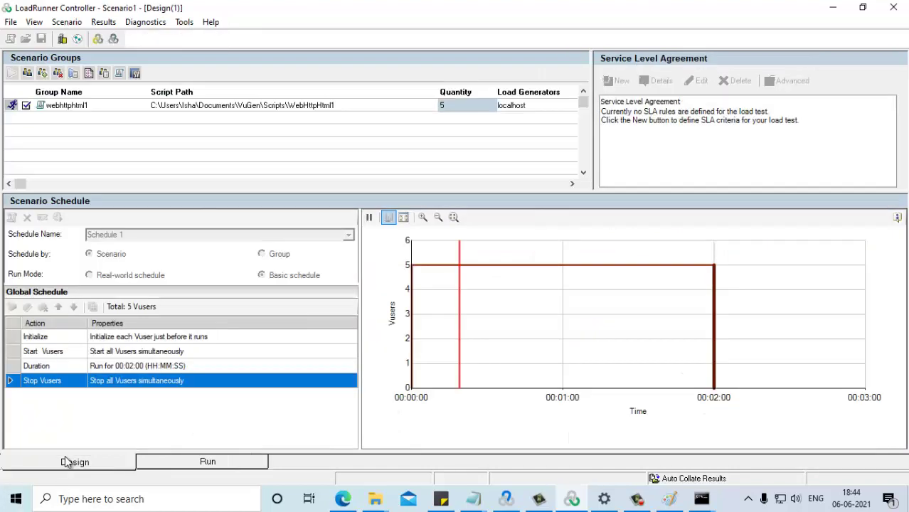
Check the running scenario's schedule in the Design view, then review the Grafana part of the Paint diagram.
{"action": "left_click", "coordinate": [74, 461]}
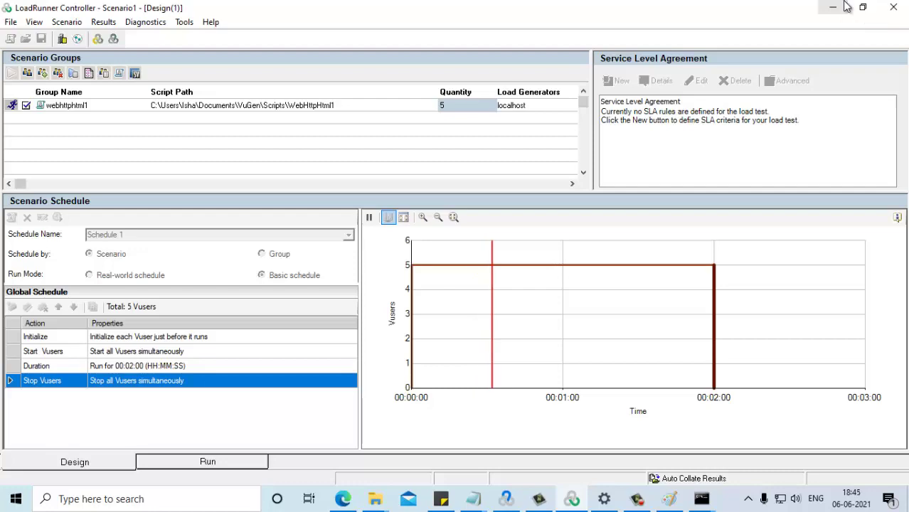
{"action": "left_click", "coordinate": [839, 8]}
{"action": "left_click", "coordinate": [669, 499]}
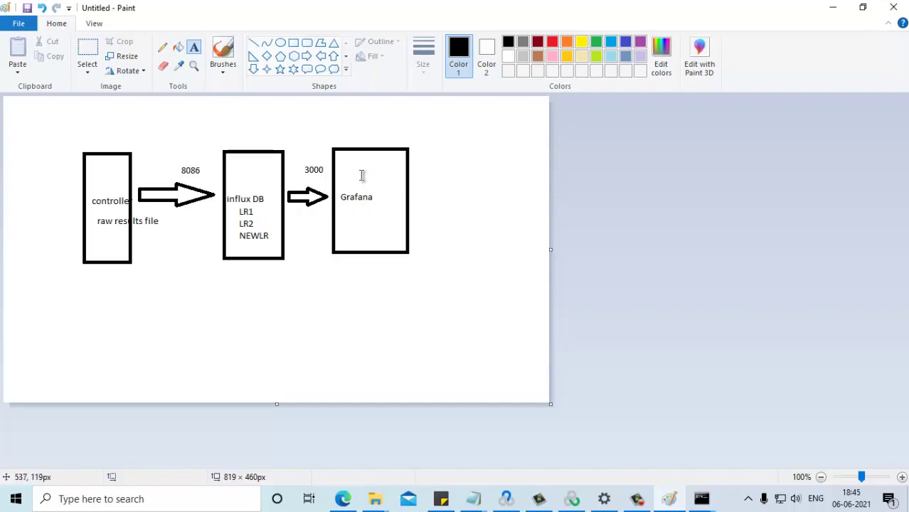
Switch to Edge and search the web for "grafana download windows" in a new tab.
{"action": "left_click", "coordinate": [342, 499]}
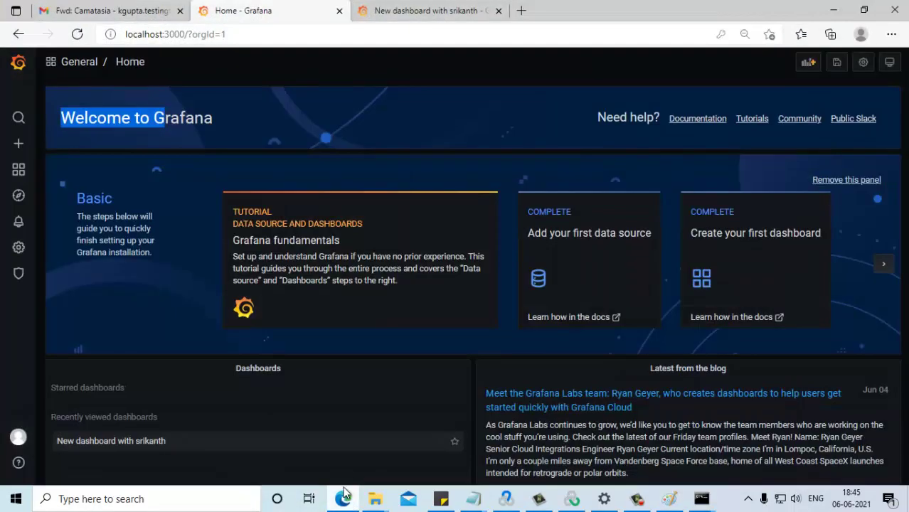
{"action": "left_click", "coordinate": [521, 10]}
{"action": "left_click", "coordinate": [332, 33]}
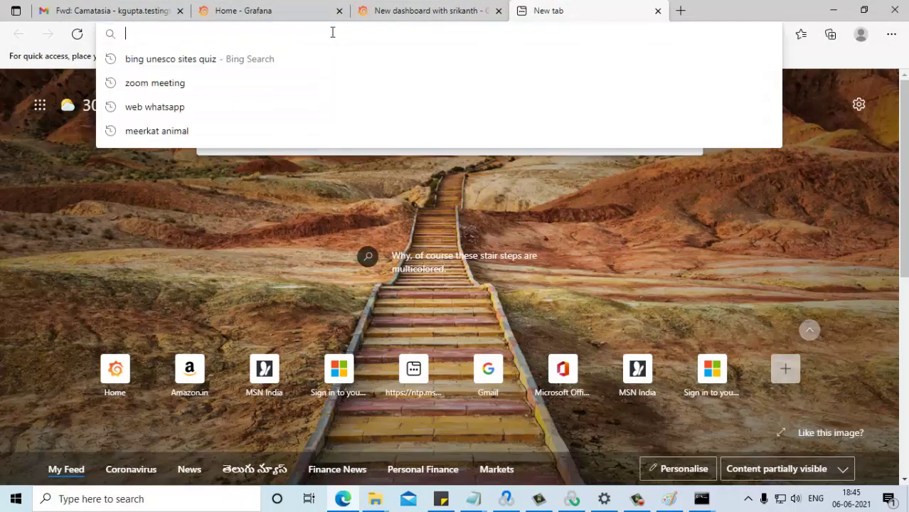
{"action": "type", "text": "grafana "}
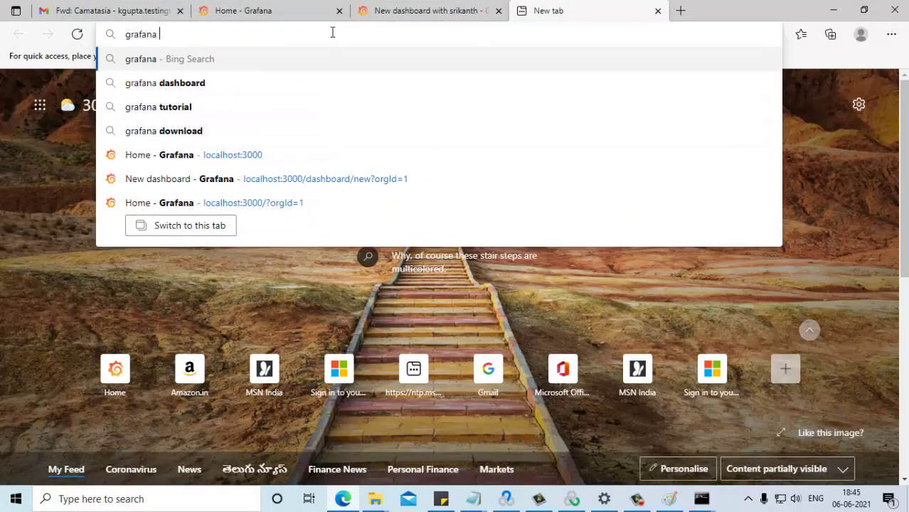
{"action": "type", "text": "download d"}
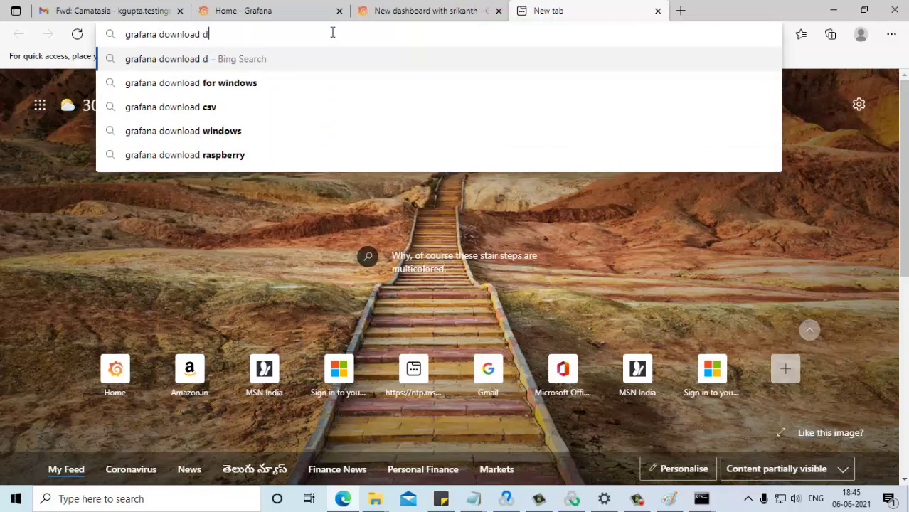
{"action": "key", "text": "BackSpace"}
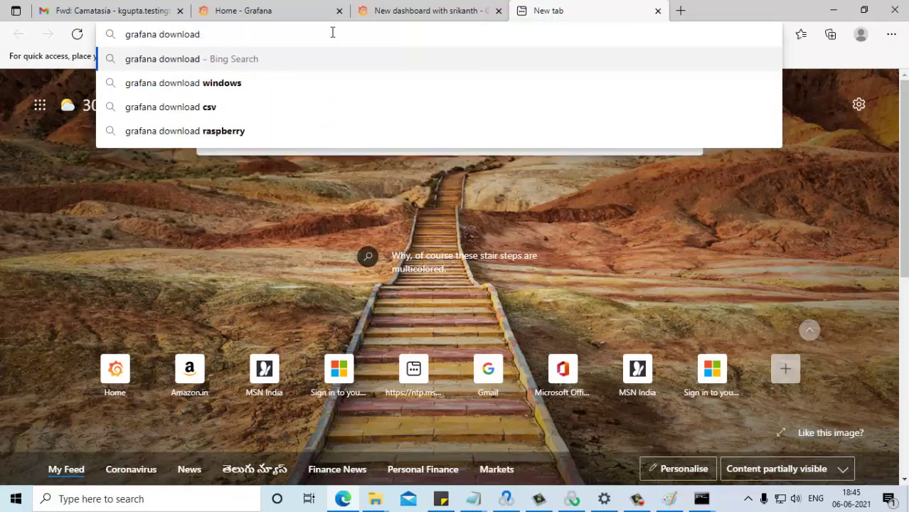
{"action": "left_click", "coordinate": [384, 83]}
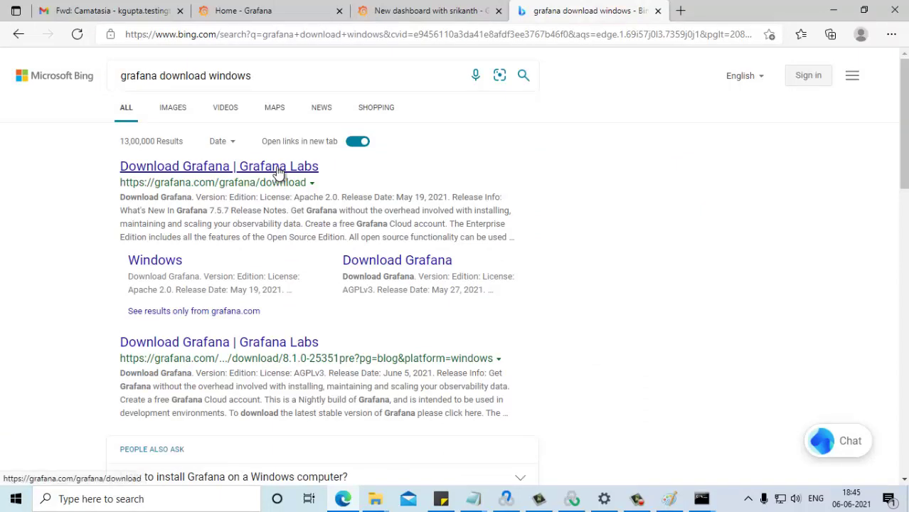
Open the Grafana Labs download page from the search results and show the Windows installer options.
{"action": "right_click", "coordinate": [281, 168]}
{"action": "left_click", "coordinate": [313, 175]}
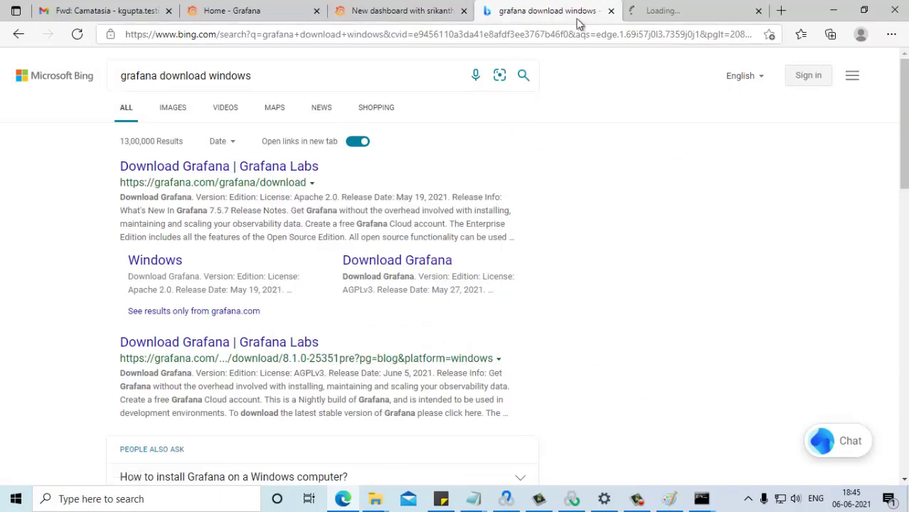
{"action": "left_click", "coordinate": [661, 11]}
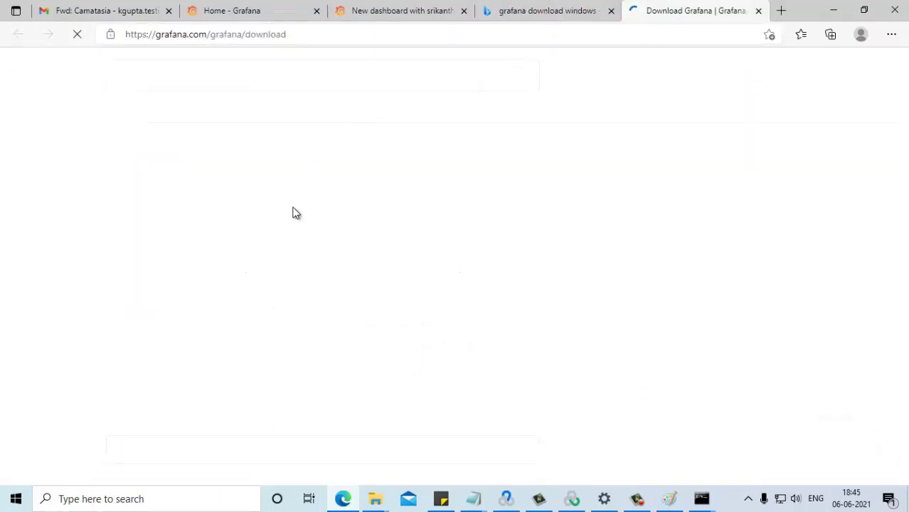
{"action": "scroll", "coordinate": [370, 277], "scroll_direction": "down", "scroll_amount": 4}
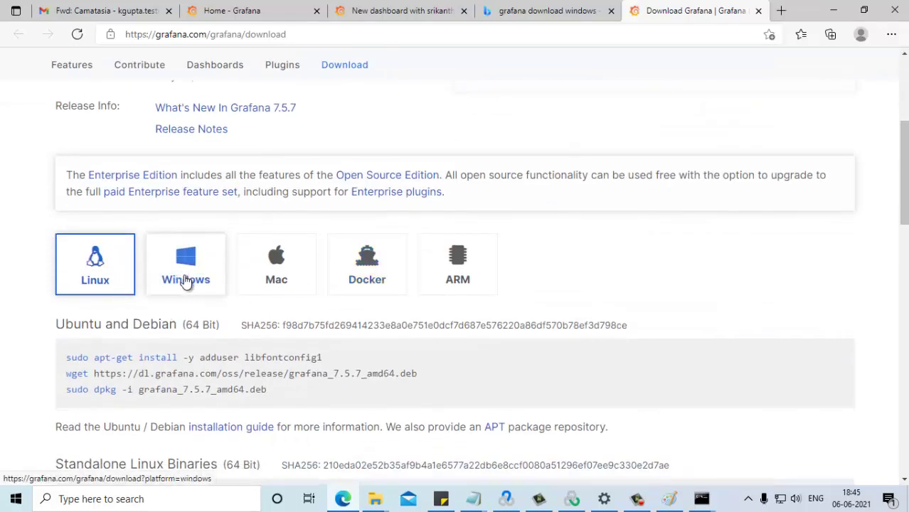
{"action": "left_click", "coordinate": [180, 282]}
{"action": "scroll", "coordinate": [303, 341], "scroll_direction": "down", "scroll_amount": 1}
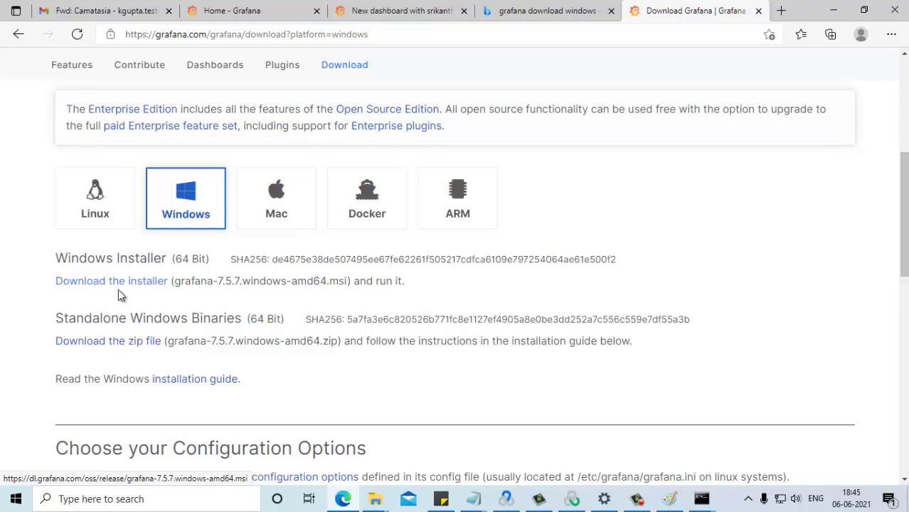
Look for GrafanaOSS in the list of installed Windows apps and return to the browser.
{"action": "left_click", "coordinate": [150, 500]}
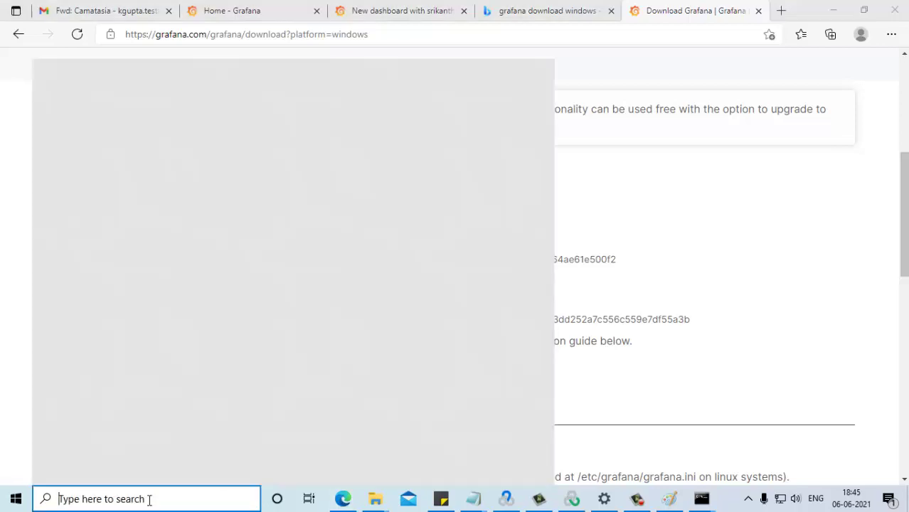
{"action": "type", "text": "add"}
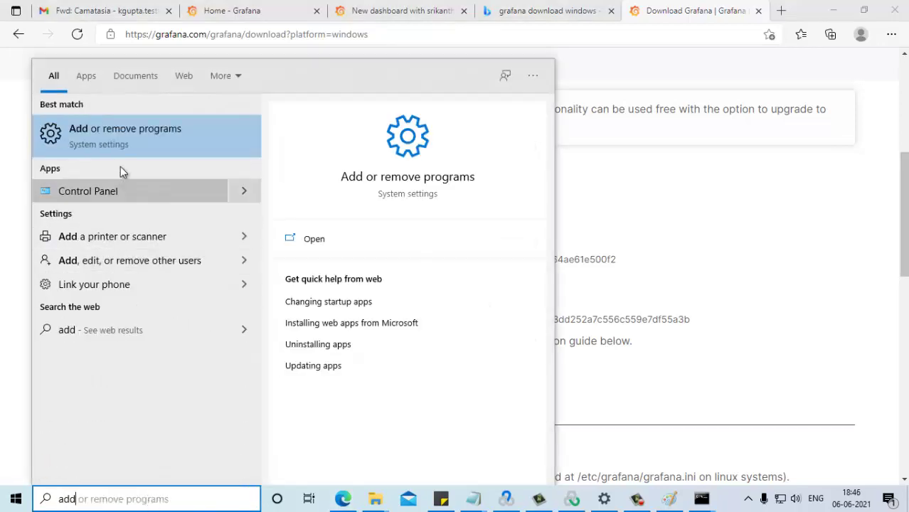
{"action": "left_click", "coordinate": [128, 141]}
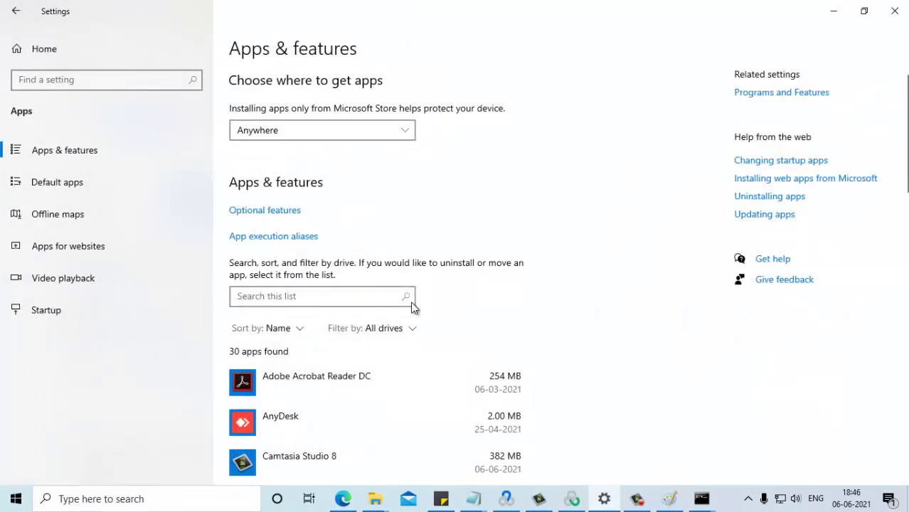
{"action": "scroll", "coordinate": [451, 359], "scroll_direction": "down", "scroll_amount": 5}
{"action": "scroll", "coordinate": [354, 253], "scroll_direction": "down", "scroll_amount": 3}
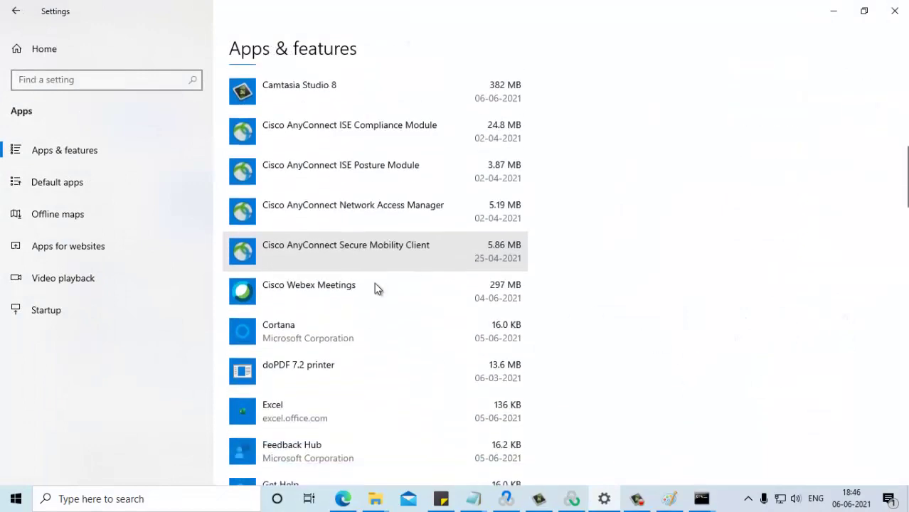
{"action": "scroll", "coordinate": [371, 275], "scroll_direction": "down", "scroll_amount": 5}
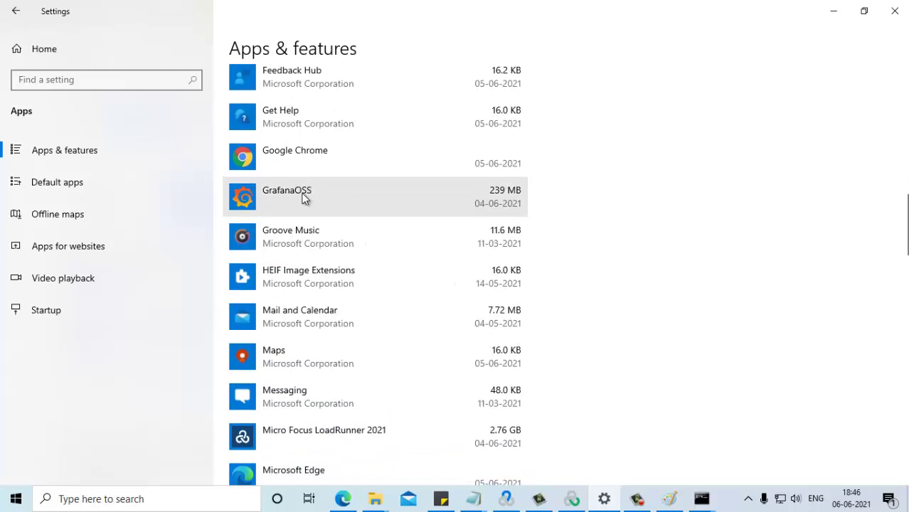
{"action": "left_click", "coordinate": [833, 10]}
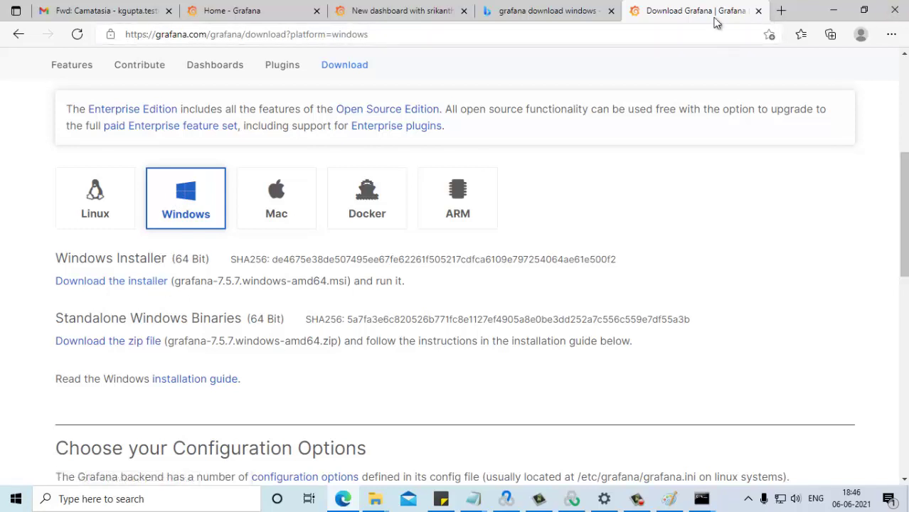
Check the Grafana port in the Paint diagram and open localhost:3000 in a new browser tab.
{"action": "left_click", "coordinate": [781, 10]}
{"action": "left_click", "coordinate": [635, 31]}
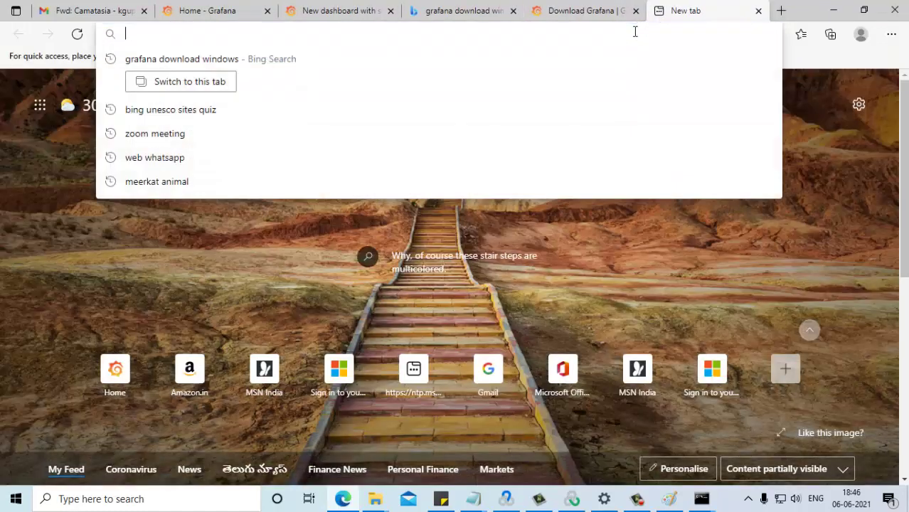
{"action": "type", "text": "local"}
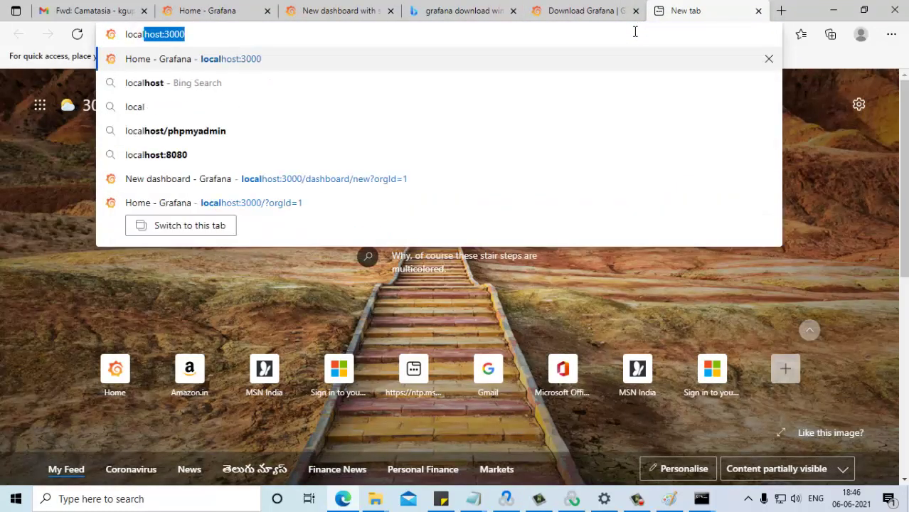
{"action": "key", "text": "Right"}
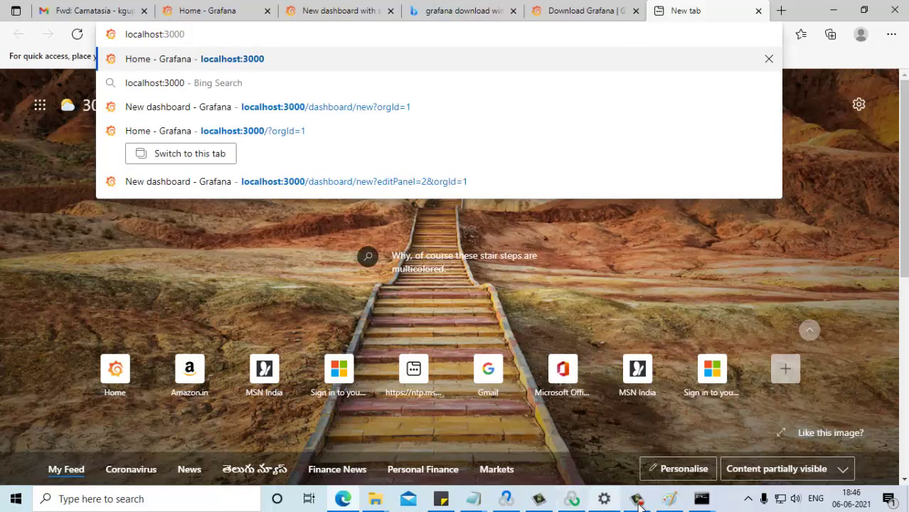
{"action": "left_click", "coordinate": [669, 498]}
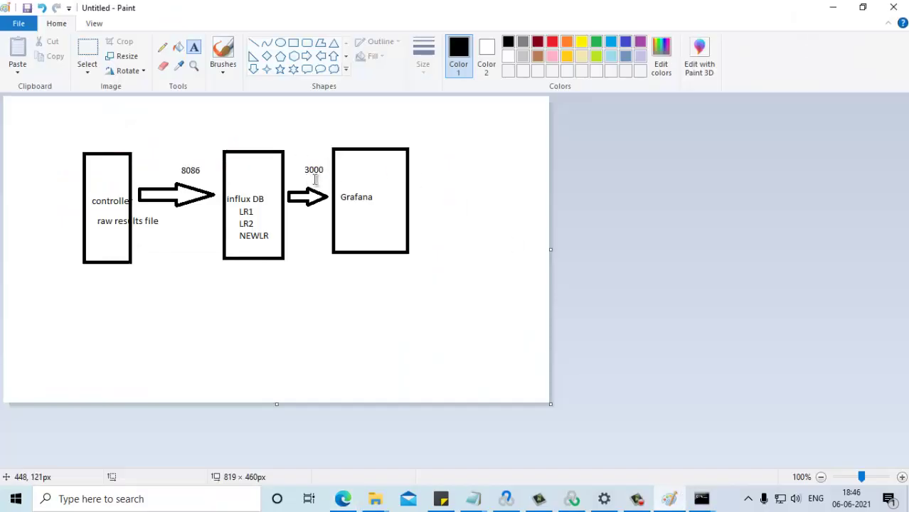
{"action": "left_click", "coordinate": [833, 7]}
{"action": "left_click", "coordinate": [233, 31]}
{"action": "key", "text": "Return"}
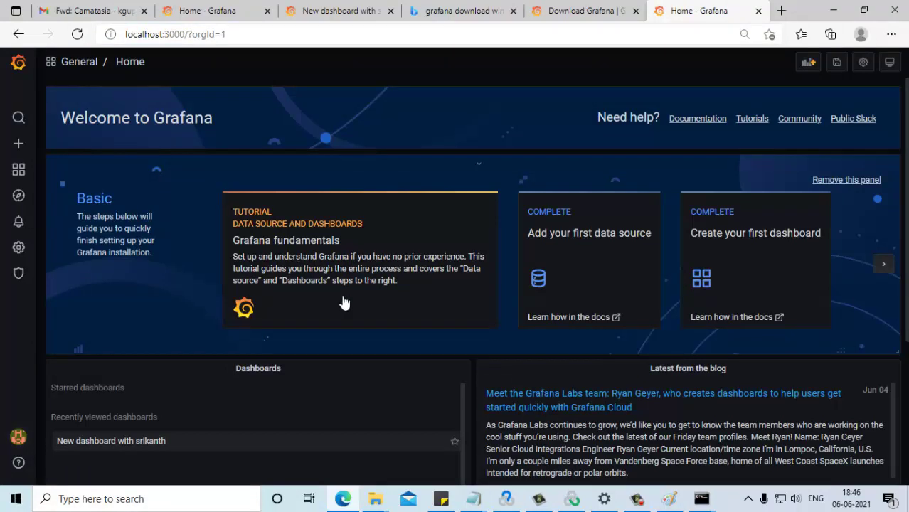
Review the database names in the Paint diagram, then close the LoadRunner Analysis session.
{"action": "left_click", "coordinate": [669, 498]}
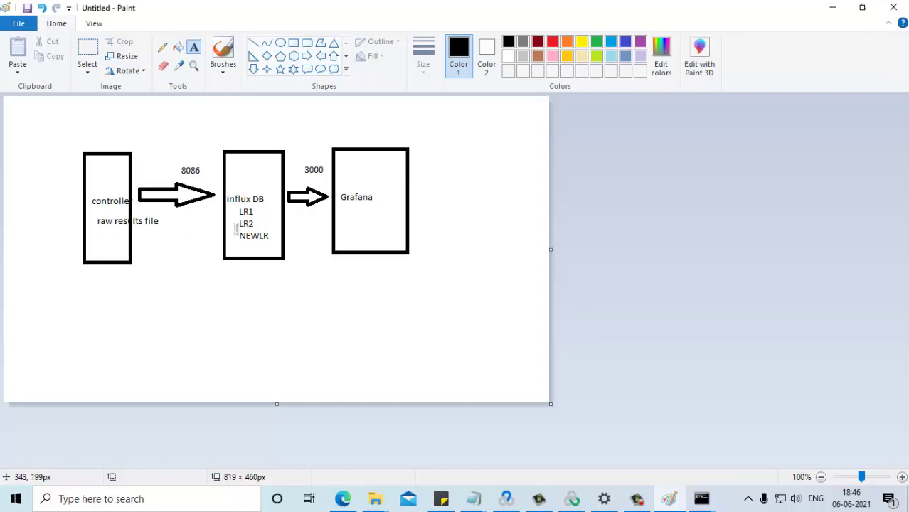
{"action": "left_click", "coordinate": [833, 7]}
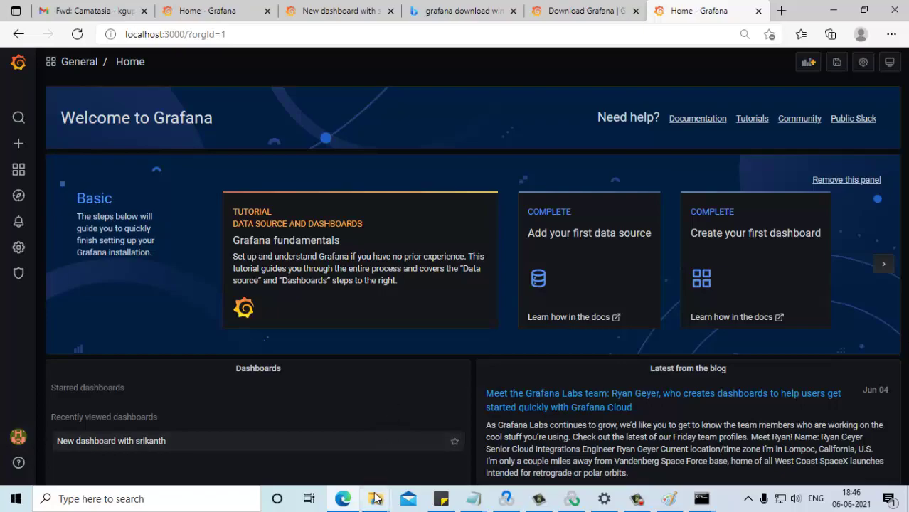
{"action": "left_click", "coordinate": [506, 499]}
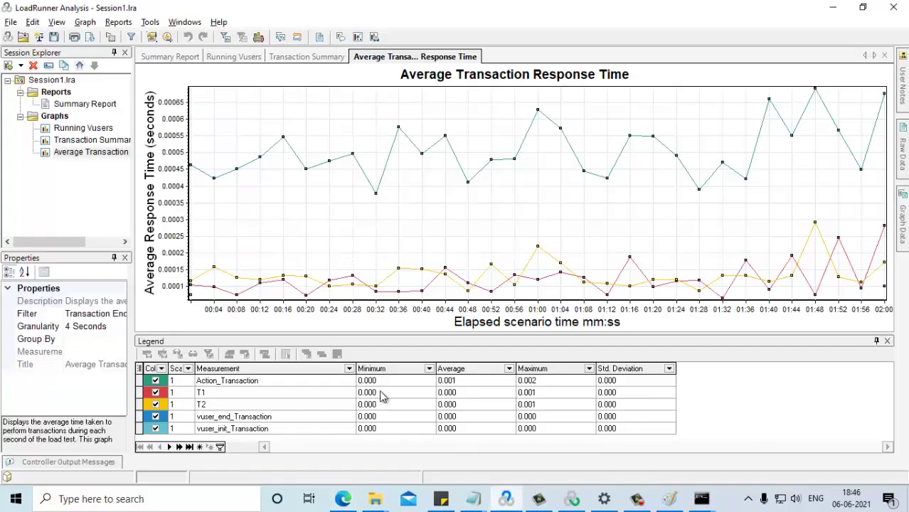
{"action": "left_click", "coordinate": [894, 7]}
{"action": "left_click", "coordinate": [465, 294]}
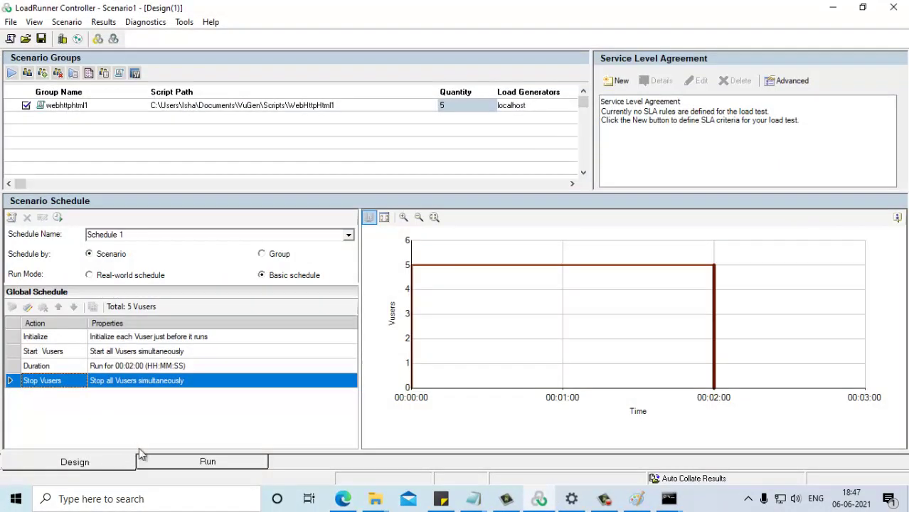
Examine the scenario's run results in LoadRunner Controller and review the controller part of the Paint diagram.
{"action": "left_click", "coordinate": [184, 463]}
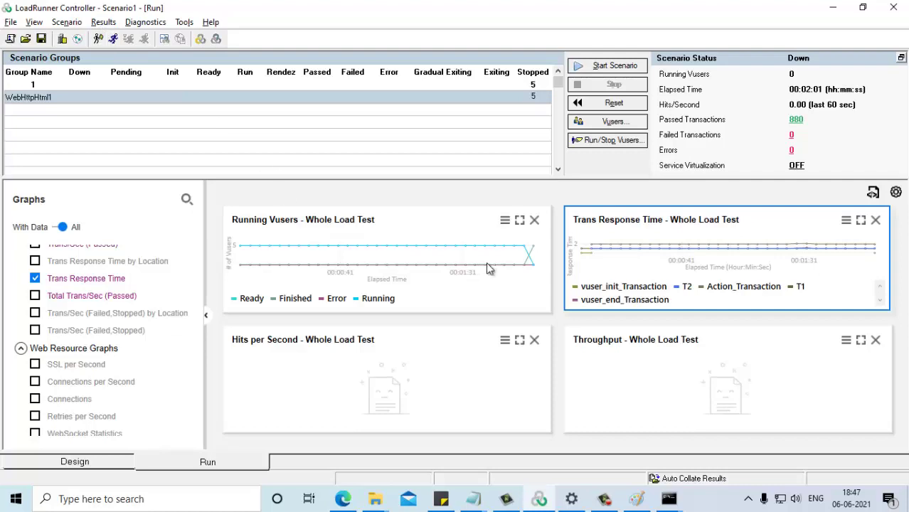
{"action": "left_click", "coordinate": [635, 499]}
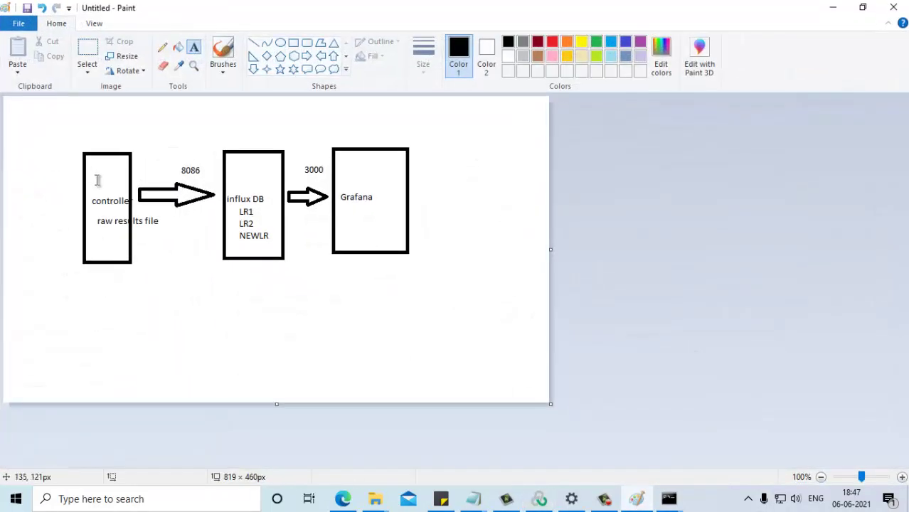
{"action": "left_click", "coordinate": [831, 7]}
Switch to the influx shell and list the measurements in the LR2 database with show measurements.
{"action": "left_click", "coordinate": [103, 22]}
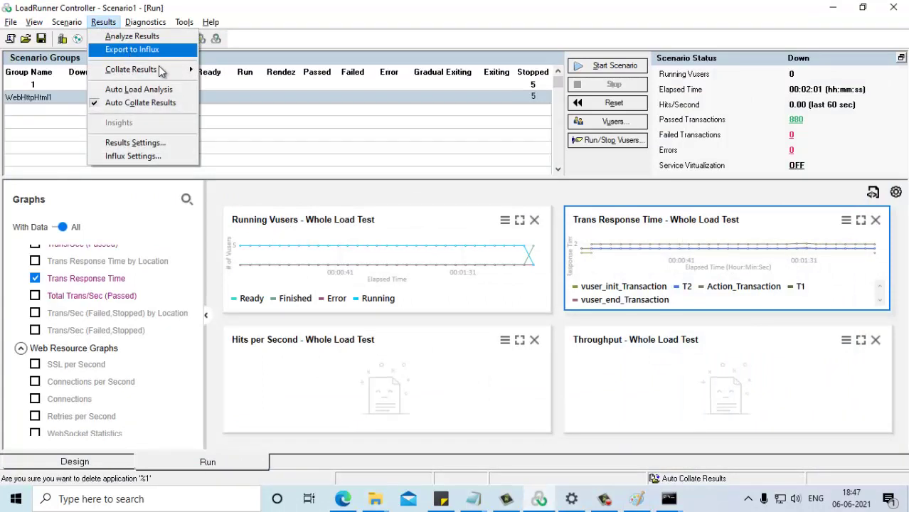
{"action": "left_click", "coordinate": [668, 501]}
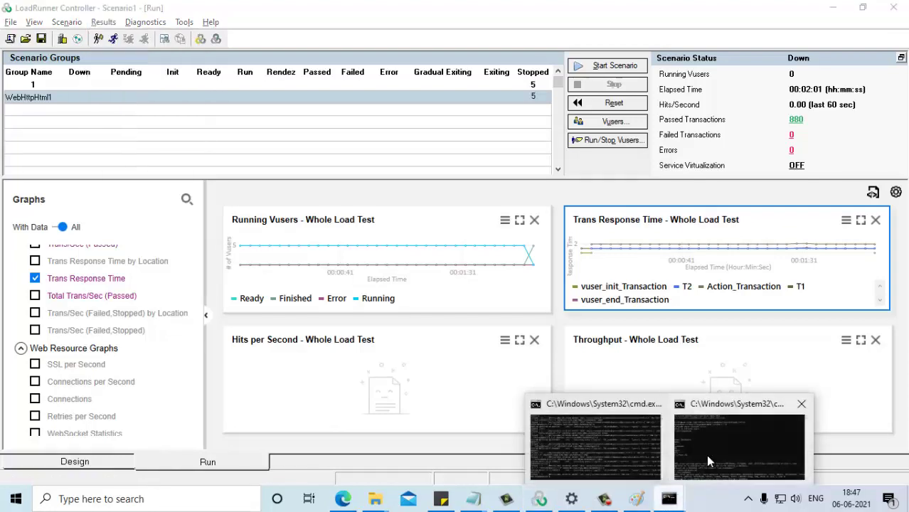
{"action": "left_click", "coordinate": [705, 454]}
{"action": "scroll", "coordinate": [452, 280], "scroll_direction": "down", "scroll_amount": 15}
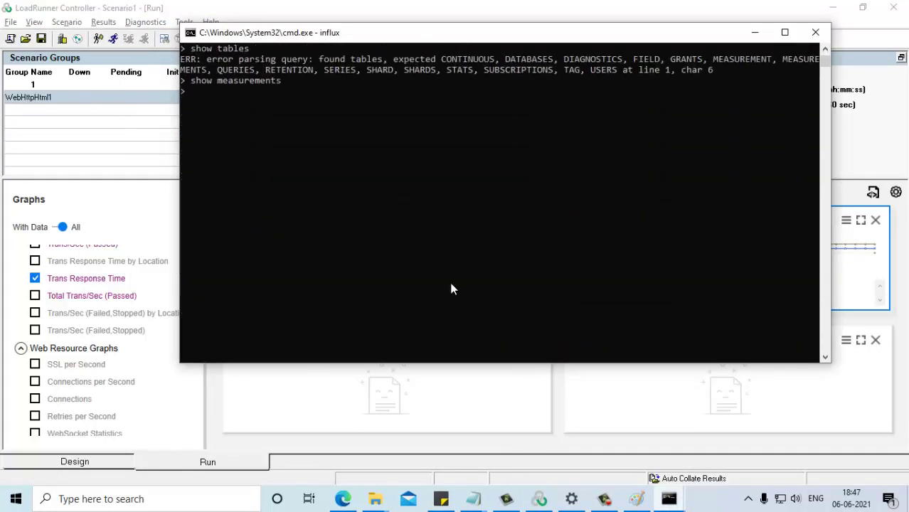
{"action": "scroll", "coordinate": [419, 266], "scroll_direction": "up", "scroll_amount": 1}
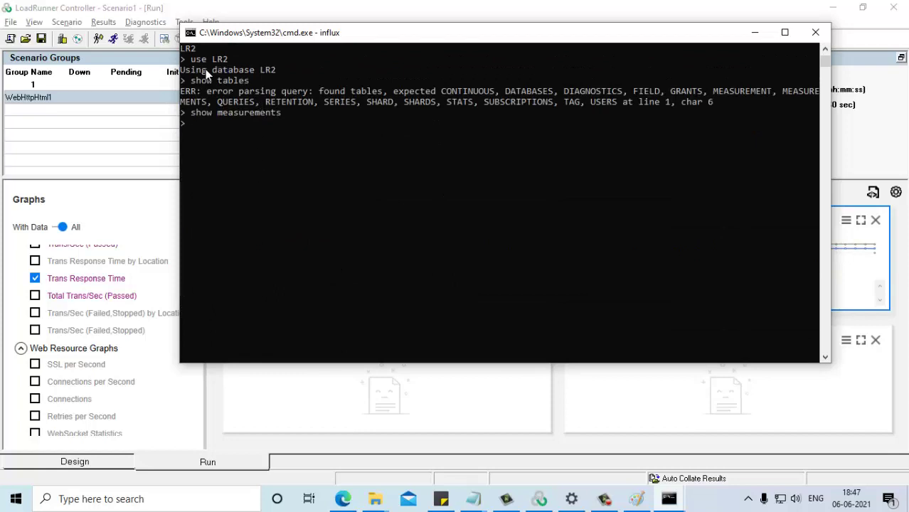
{"action": "type", "text": "show measurements"}
{"action": "key", "text": "Return"}
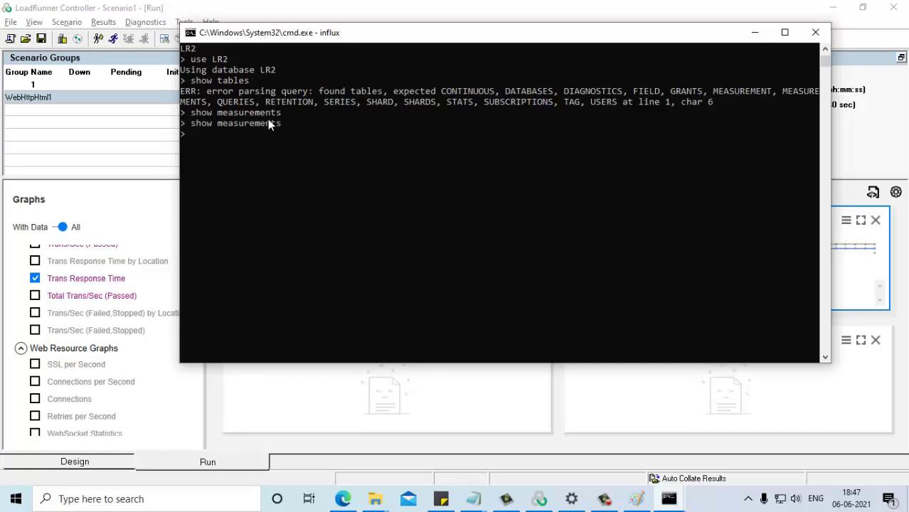
Export the scenario's raw results to Influx from LoadRunner Controller and exit the Raw Results Exporter.
{"action": "left_click", "coordinate": [140, 7]}
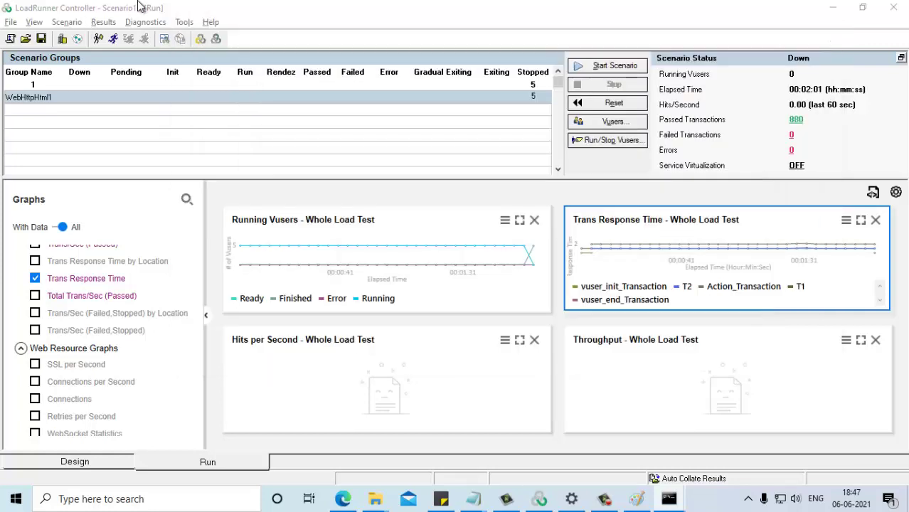
{"action": "left_click", "coordinate": [106, 24]}
{"action": "left_click", "coordinate": [132, 51]}
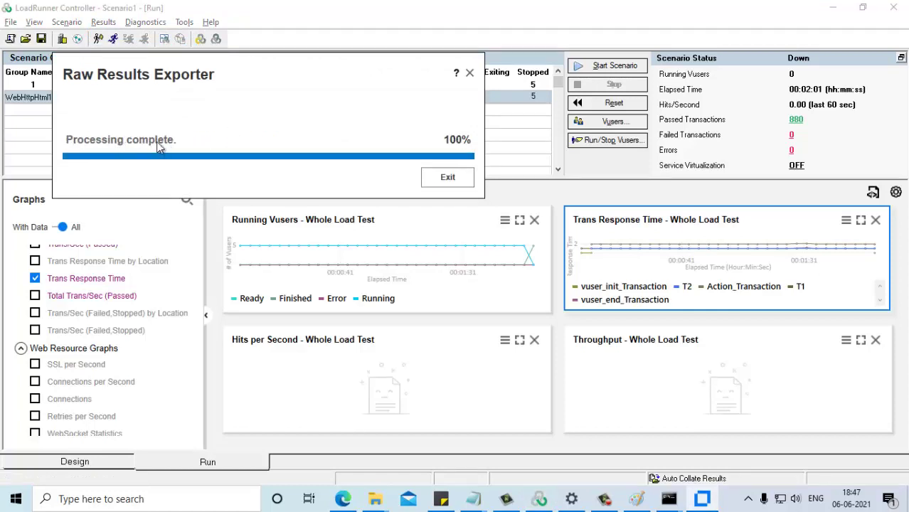
{"action": "left_click", "coordinate": [447, 178]}
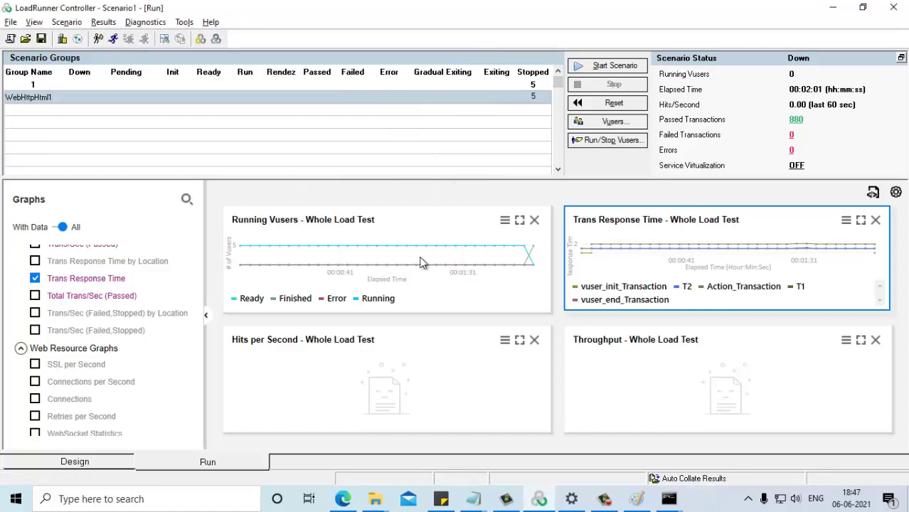
Review the Paint diagram, then rerun show measurements in the influx shell to check the exported data.
{"action": "left_click", "coordinate": [649, 502]}
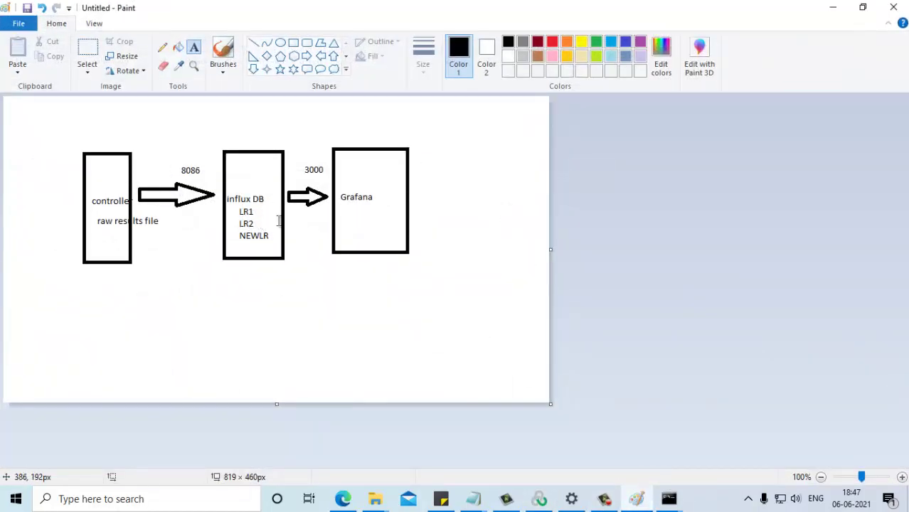
{"action": "left_click", "coordinate": [841, 7]}
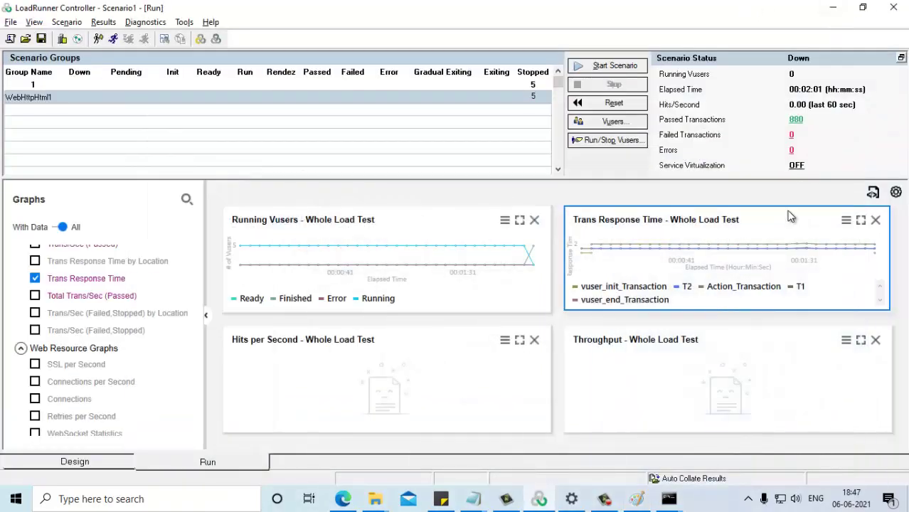
{"action": "mouse_move", "coordinate": [668, 498]}
{"action": "left_click", "coordinate": [700, 449]}
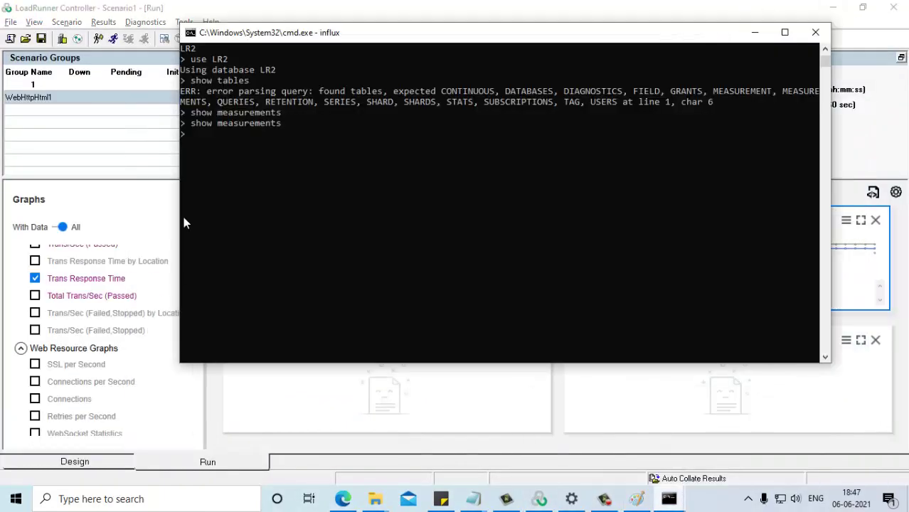
{"action": "key", "text": "Up"}
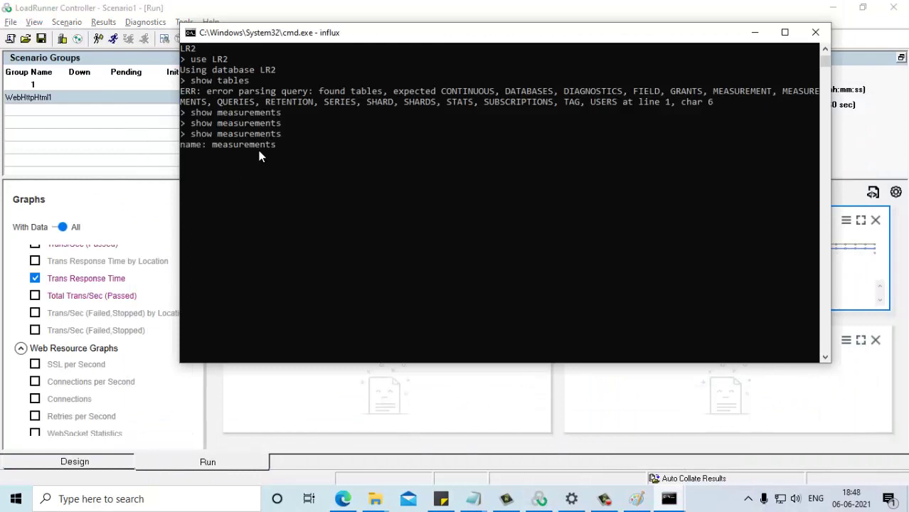
{"action": "key", "text": "Return"}
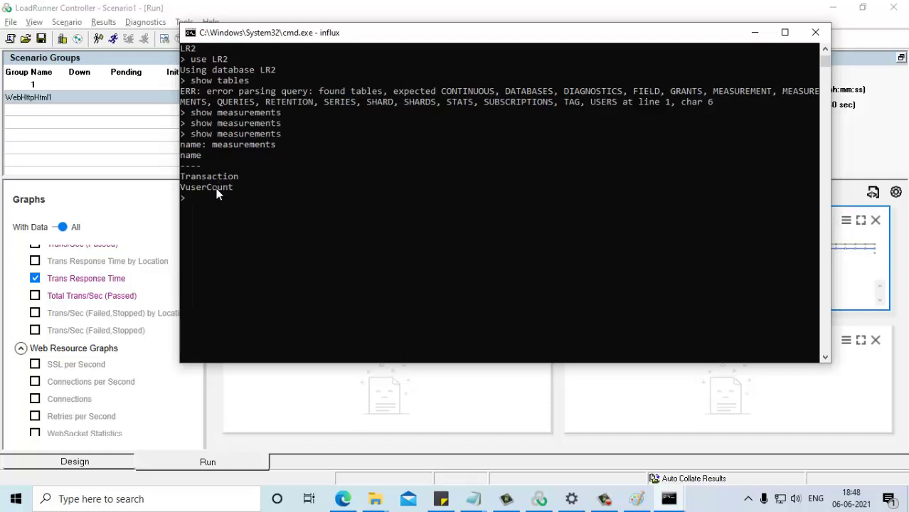
Query all records of the "Transaction" measurement and of the "VuserCount" measurement in the influx shell.
{"action": "type", "text": "elect * from \"Transactionb"}
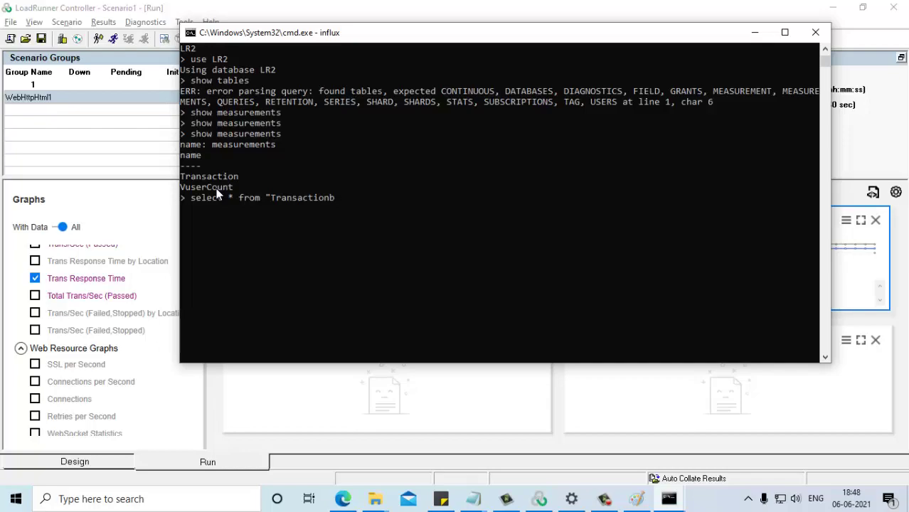
{"action": "key", "text": "BackSpace"}
{"action": "type", "text": "\""}
{"action": "key", "text": "Return"}
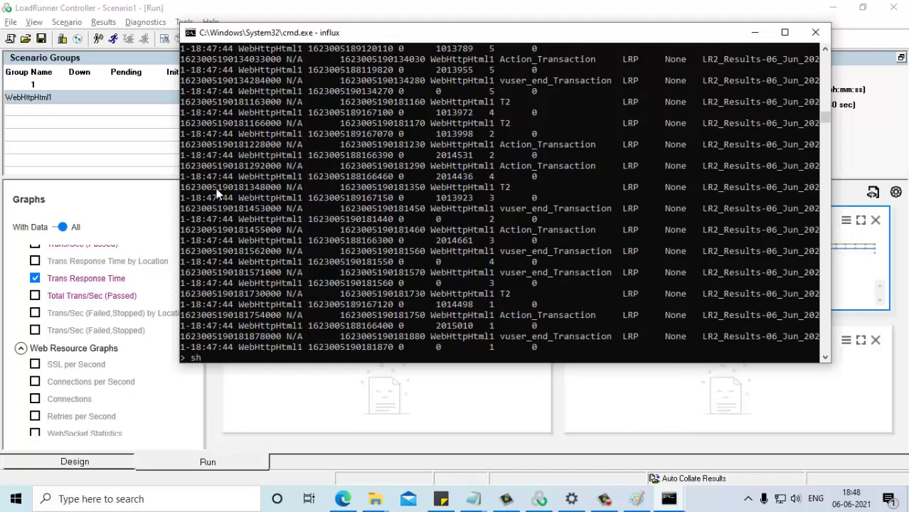
{"action": "type", "text": "select * from \"VuserCount"}
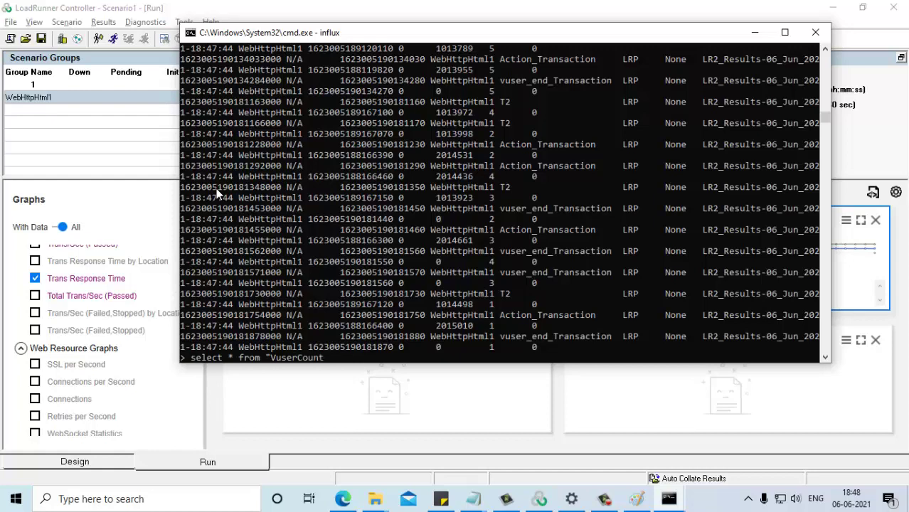
{"action": "type", "text": "\""}
{"action": "key", "text": "Return"}
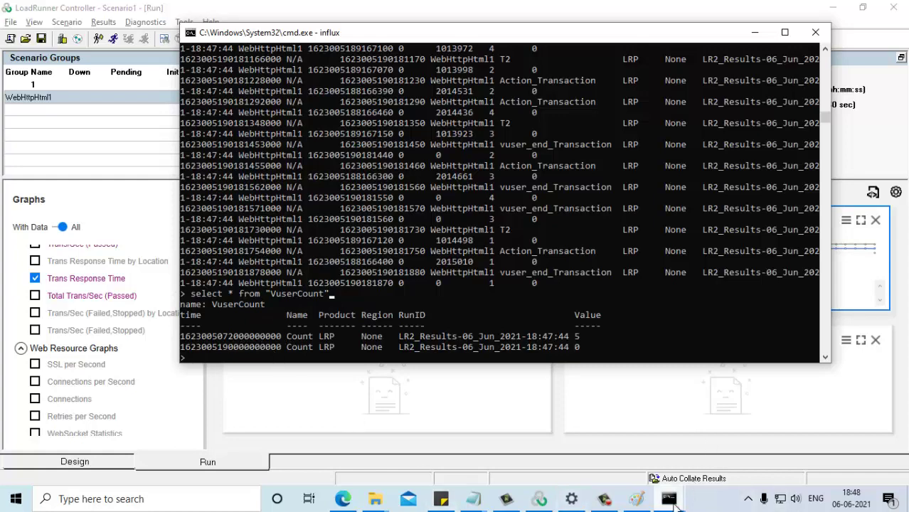
Check the Grafana link in the Paint diagram and open localhost:3000 in another new browser tab.
{"action": "left_click", "coordinate": [638, 503]}
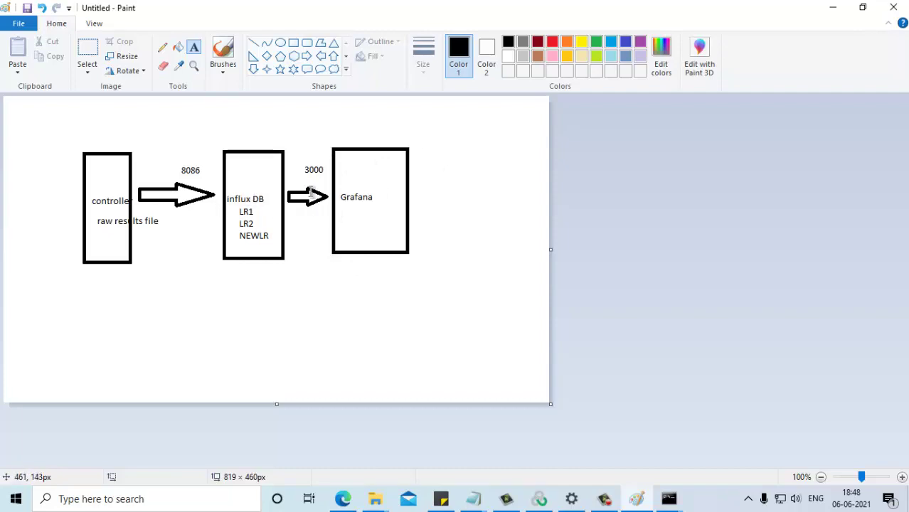
{"action": "left_click", "coordinate": [833, 7]}
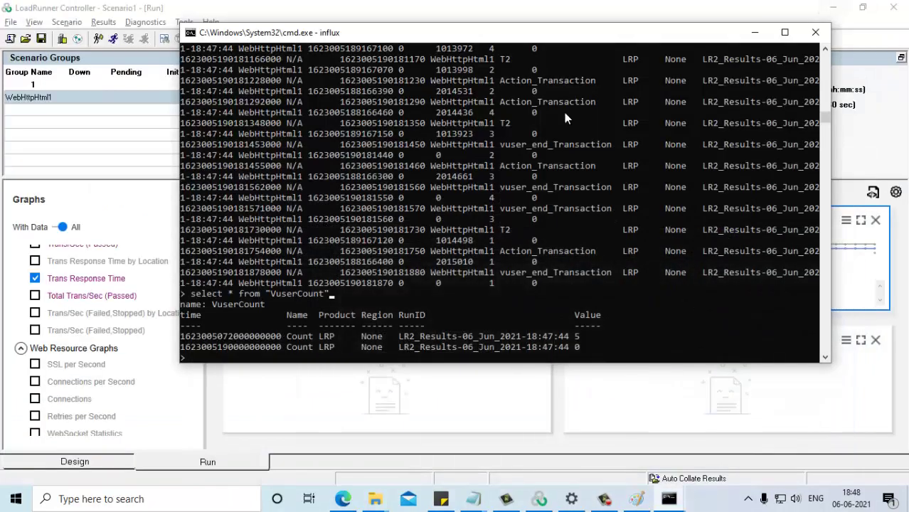
{"action": "left_click", "coordinate": [343, 499]}
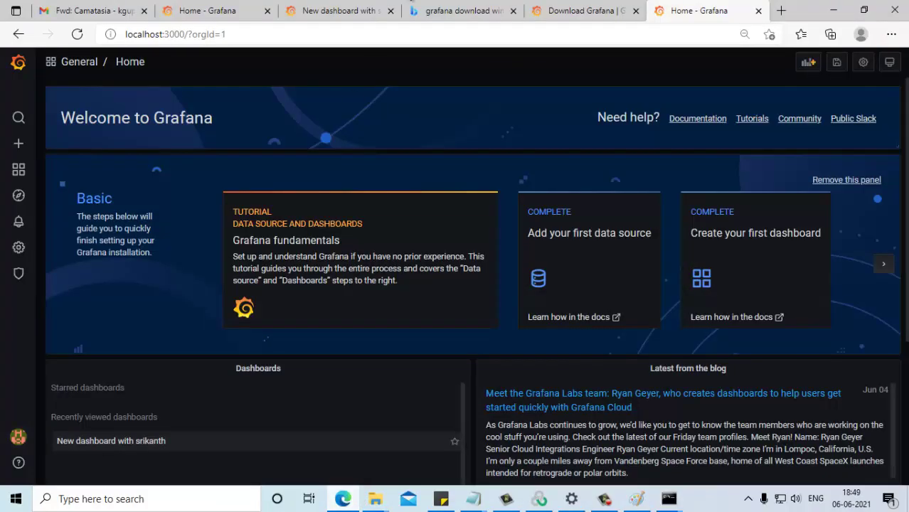
{"action": "left_click", "coordinate": [778, 12]}
{"action": "left_click", "coordinate": [619, 40]}
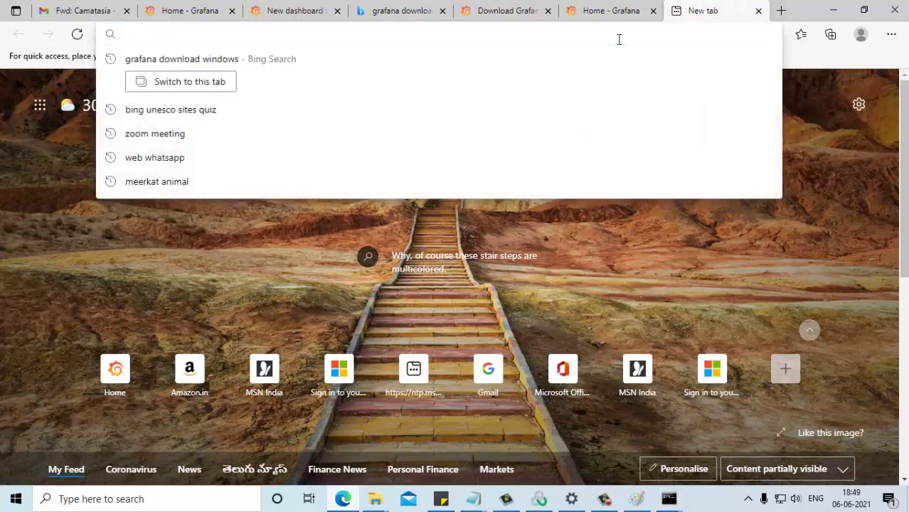
{"action": "type", "text": "loca"}
{"action": "key", "text": "Return"}
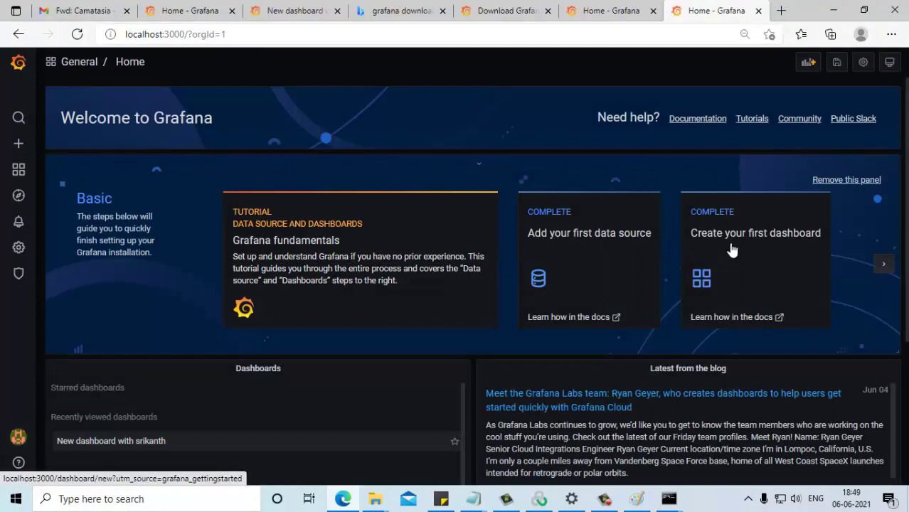
Add an InfluxDB data source in Grafana and name it InfluxDB-LR2.
{"action": "left_click", "coordinate": [579, 237]}
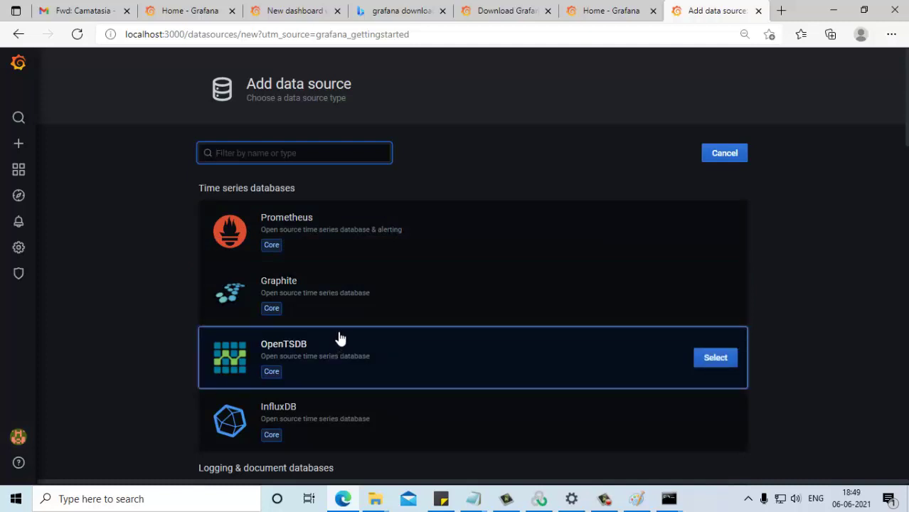
{"action": "scroll", "coordinate": [336, 338], "scroll_direction": "down", "scroll_amount": 1}
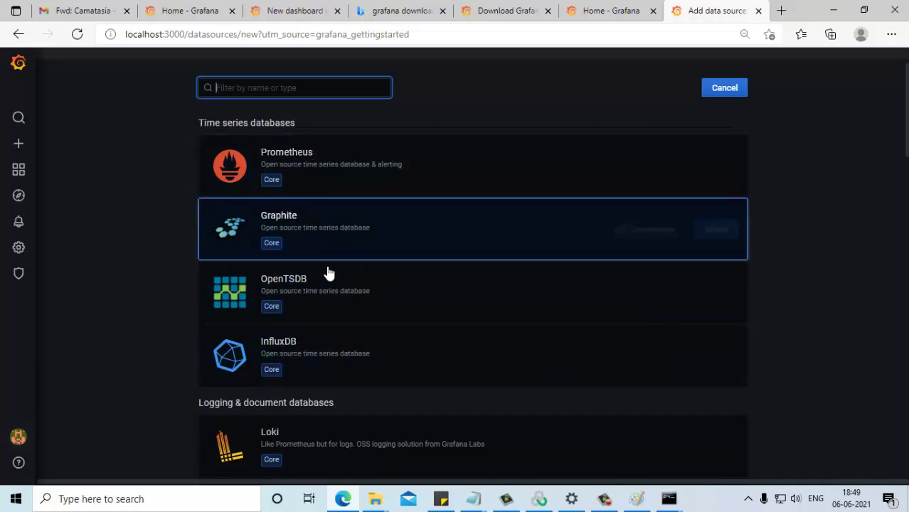
{"action": "left_click", "coordinate": [327, 354]}
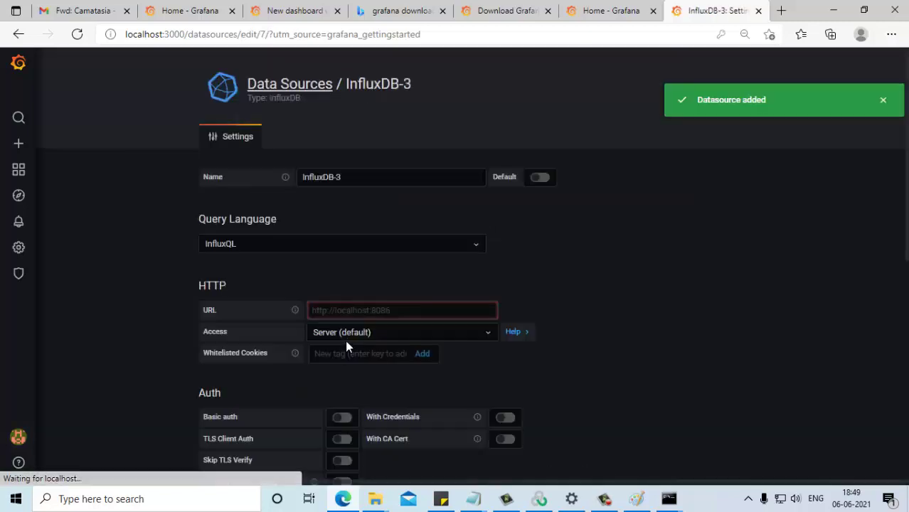
{"action": "left_click", "coordinate": [353, 178]}
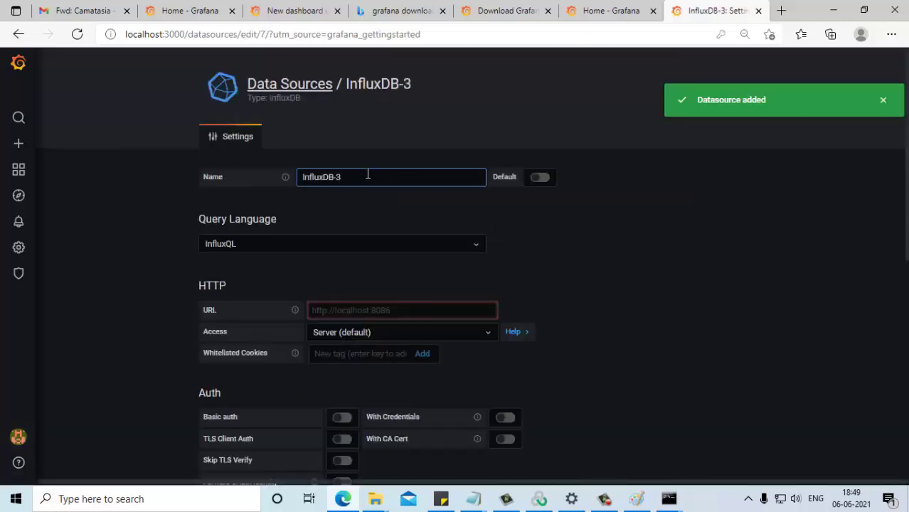
{"action": "key", "text": "BackSpace"}
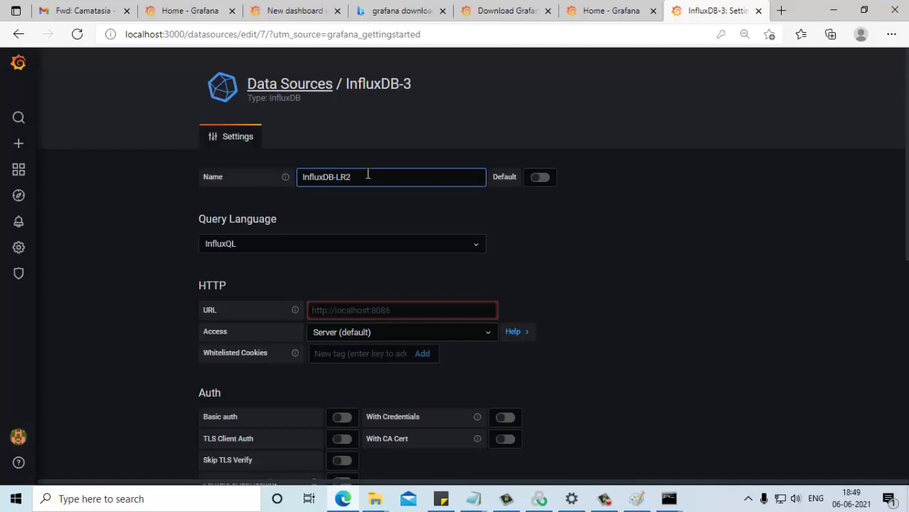
{"action": "scroll", "coordinate": [347, 213], "scroll_direction": "down", "scroll_amount": 2}
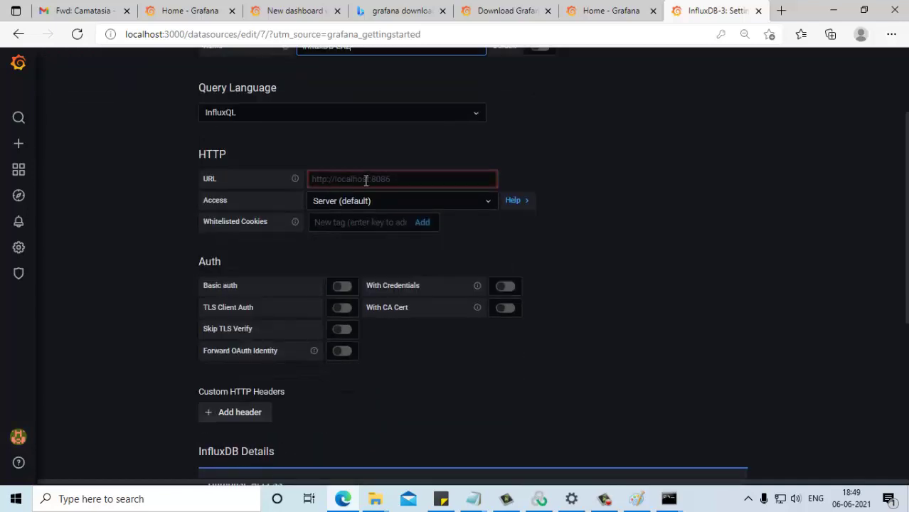
{"action": "scroll", "coordinate": [377, 202], "scroll_direction": "up", "scroll_amount": 1}
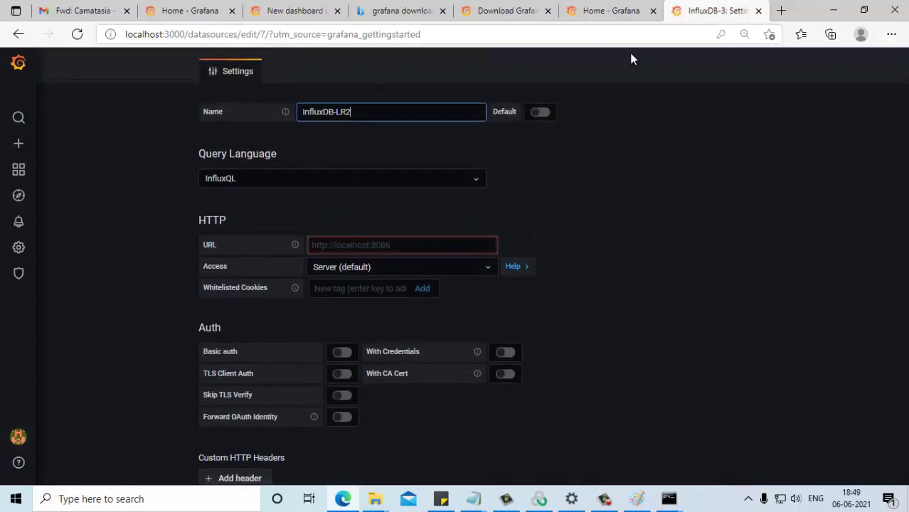
{"action": "left_click", "coordinate": [635, 499]}
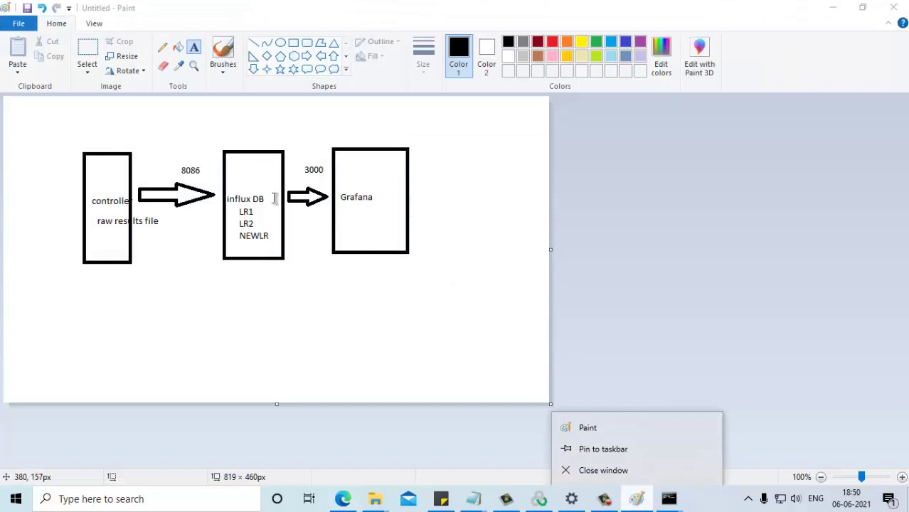
{"action": "left_click", "coordinate": [833, 7]}
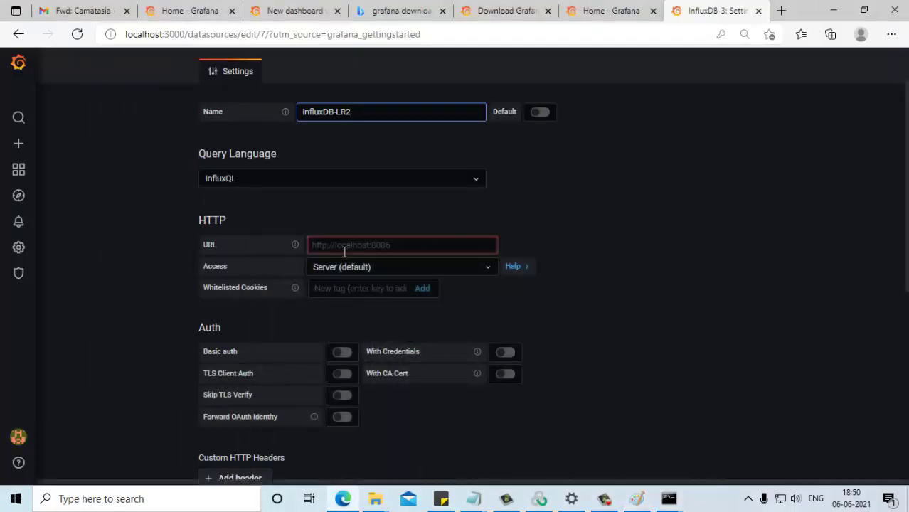
{"action": "left_click", "coordinate": [669, 499]}
{"action": "left_click", "coordinate": [694, 446]}
{"action": "scroll", "coordinate": [432, 251], "scroll_direction": "up", "scroll_amount": 10}
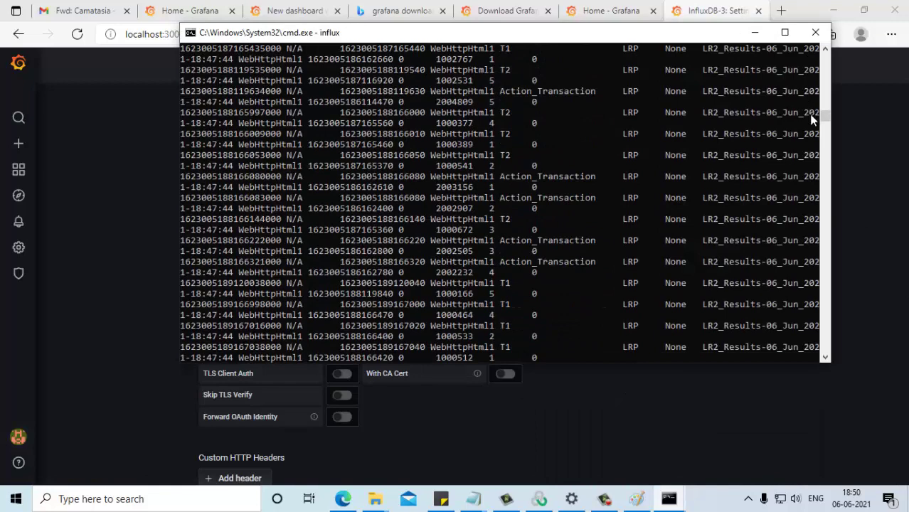
{"action": "left_click_drag", "start_coordinate": [828, 120], "coordinate": [822, 48]}
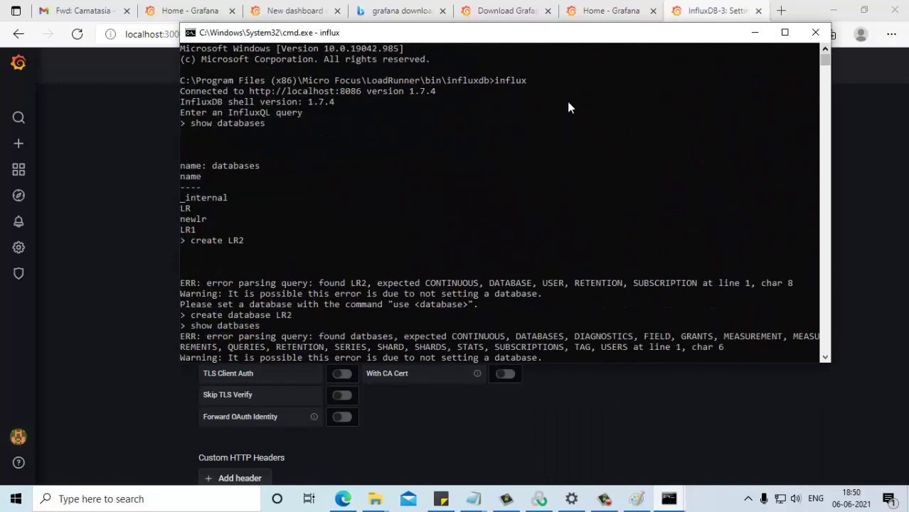
{"action": "left_click_drag", "start_coordinate": [250, 94], "coordinate": [363, 93]}
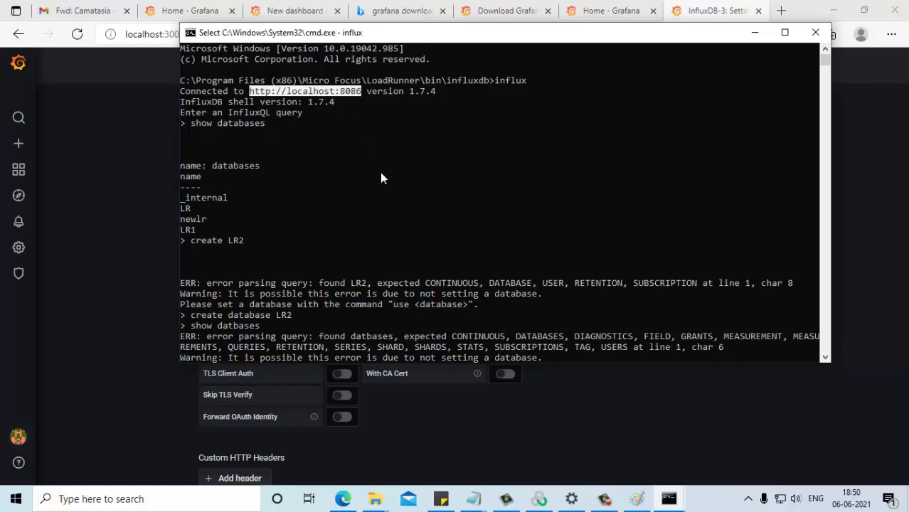
{"action": "key", "text": "ctrl+c"}
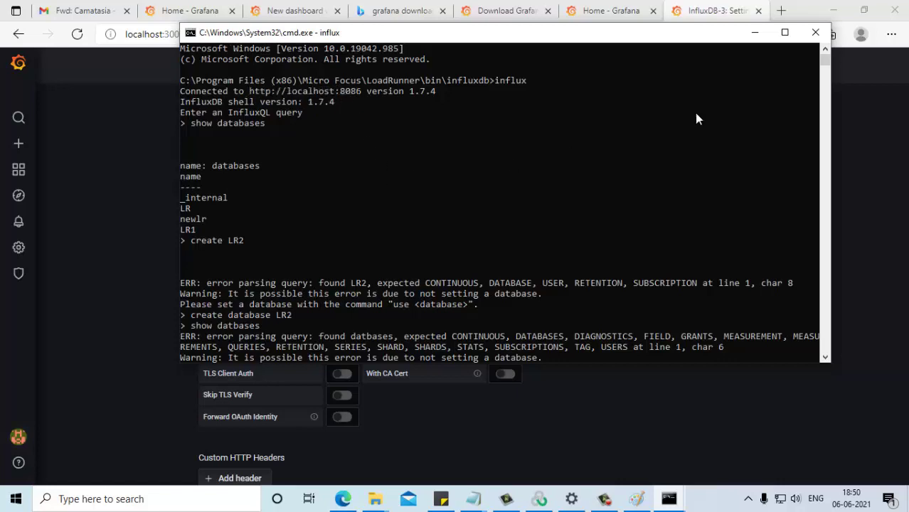
{"action": "left_click", "coordinate": [755, 32]}
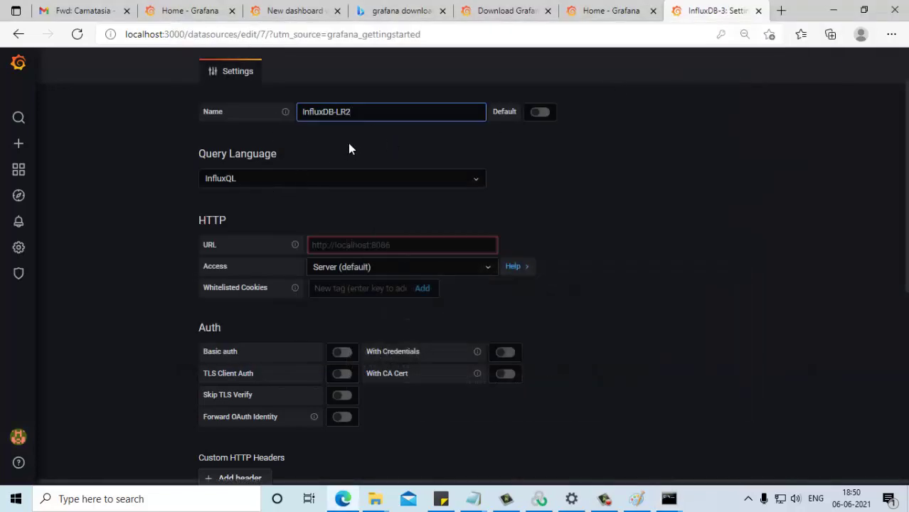
{"action": "left_click", "coordinate": [367, 246]}
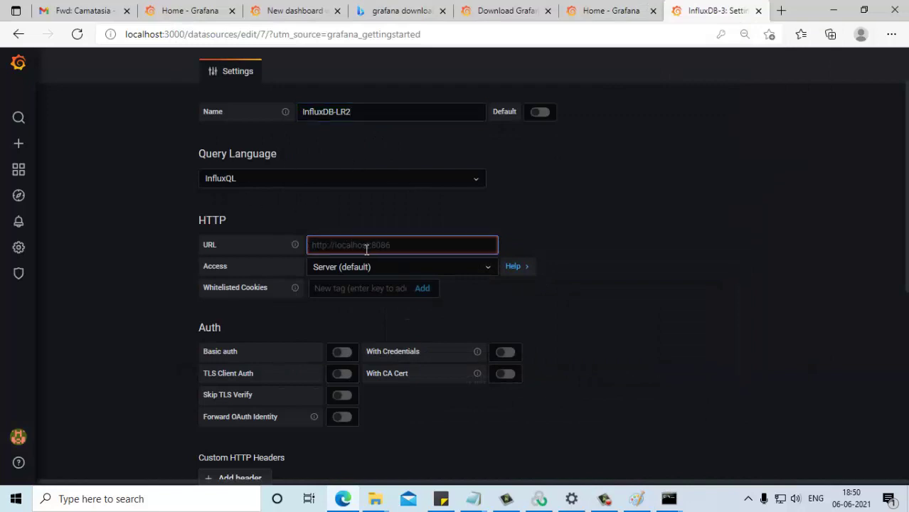
{"action": "key", "text": "ctrl+v"}
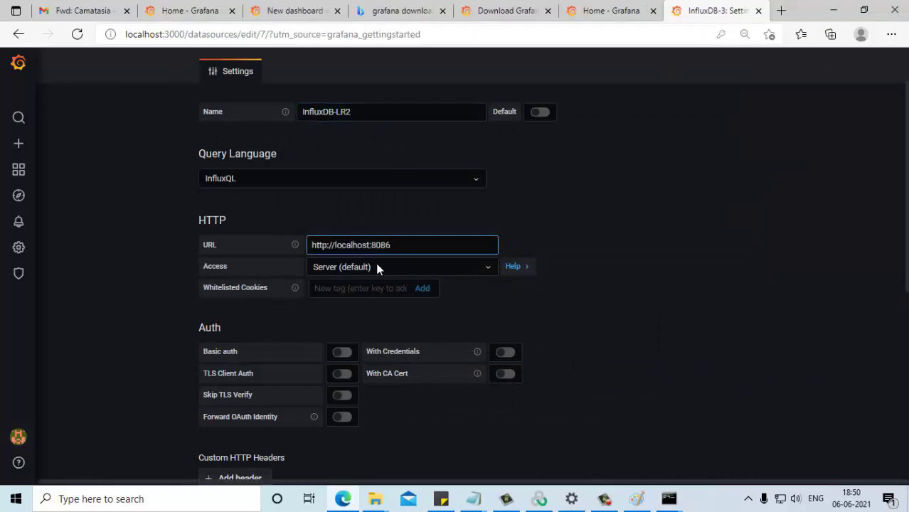
{"action": "scroll", "coordinate": [377, 264], "scroll_direction": "down", "scroll_amount": 5}
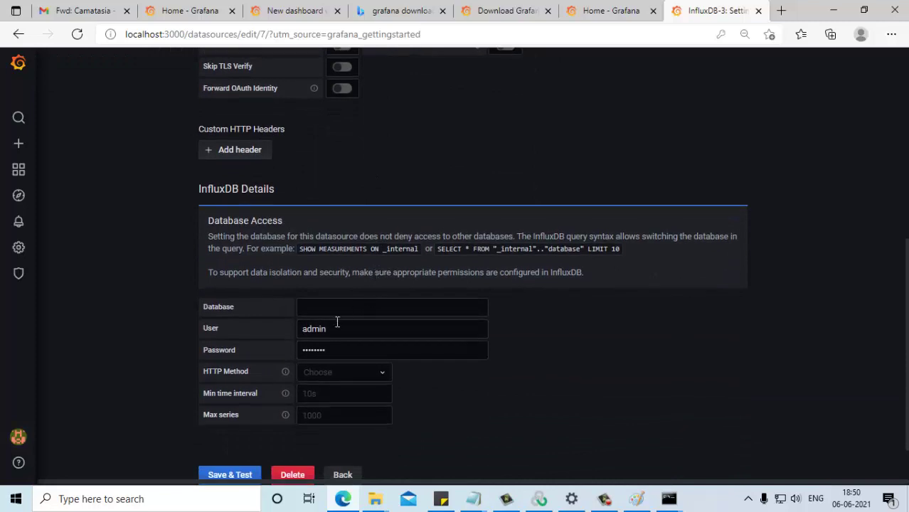
{"action": "left_click", "coordinate": [331, 308]}
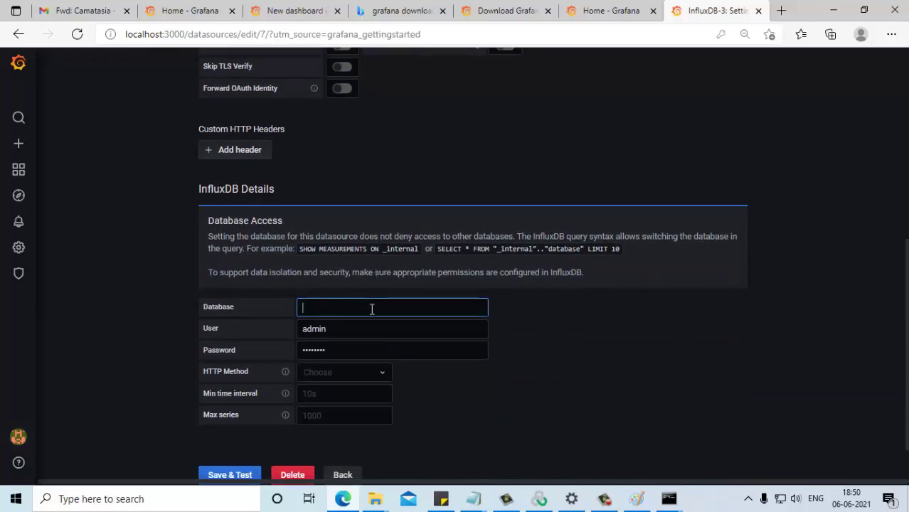
{"action": "type", "text": "LR2"}
{"action": "scroll", "coordinate": [357, 300], "scroll_direction": "up", "scroll_amount": 5}
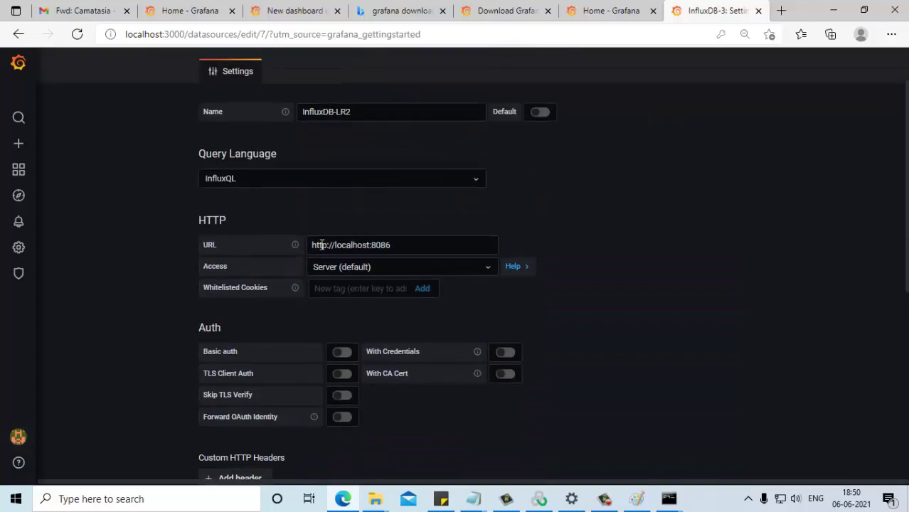
{"action": "scroll", "coordinate": [329, 269], "scroll_direction": "down", "scroll_amount": 5}
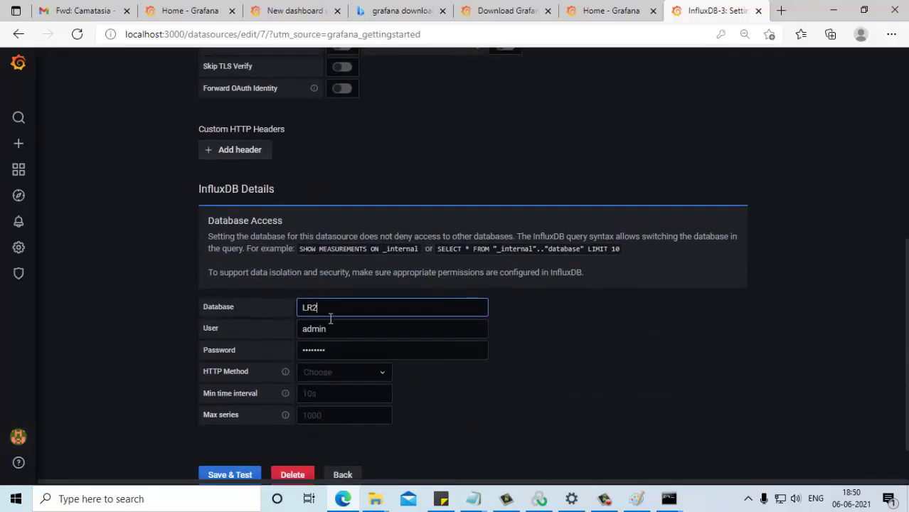
Clear the prefilled user and password of the data source, then save and test it.
{"action": "double_click", "coordinate": [335, 331]}
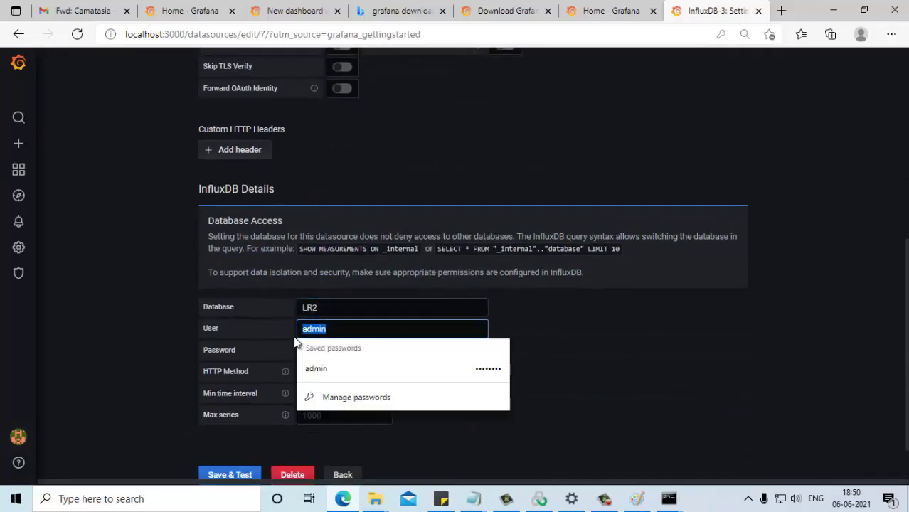
{"action": "key", "text": "BackSpace"}
{"action": "double_click", "coordinate": [335, 349]}
{"action": "key", "text": "BackSpace"}
{"action": "left_click", "coordinate": [613, 379]}
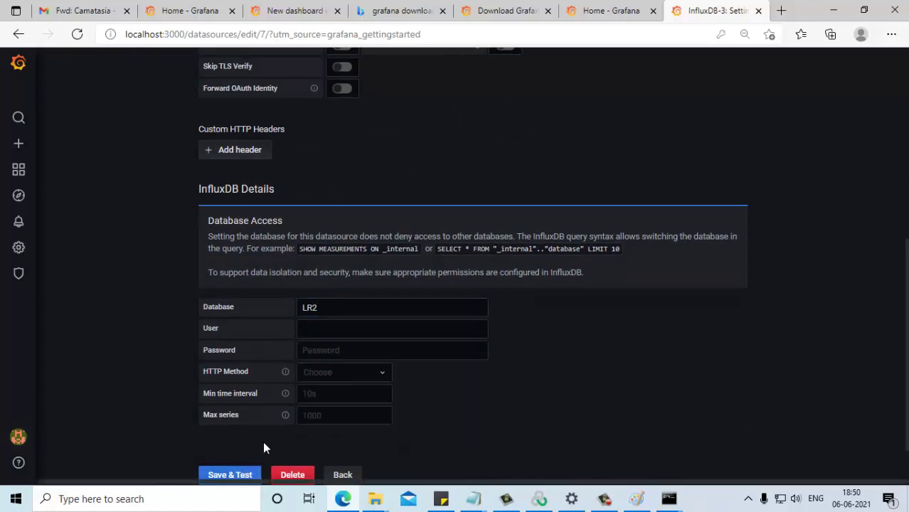
{"action": "scroll", "coordinate": [300, 425], "scroll_direction": "down", "scroll_amount": 1}
{"action": "left_click", "coordinate": [246, 407]}
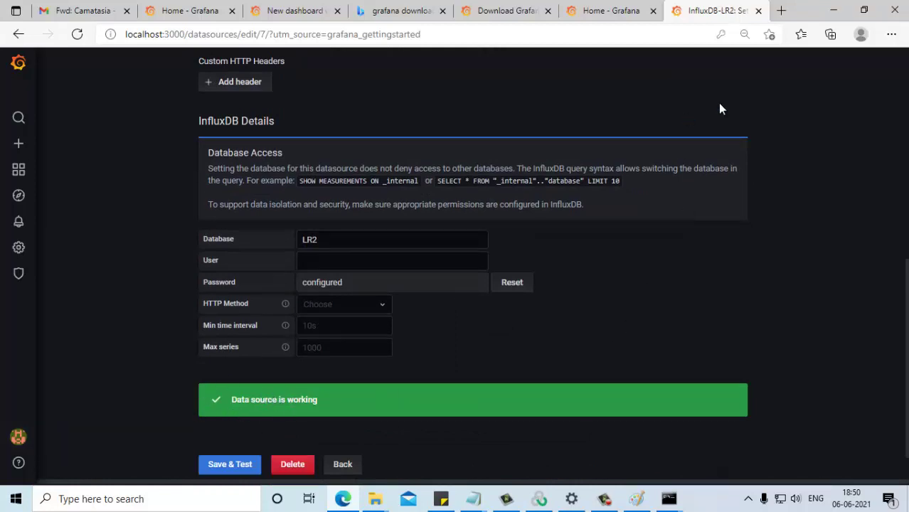
Try saving and testing the data source with the database name LR3.
{"action": "left_click", "coordinate": [343, 240]}
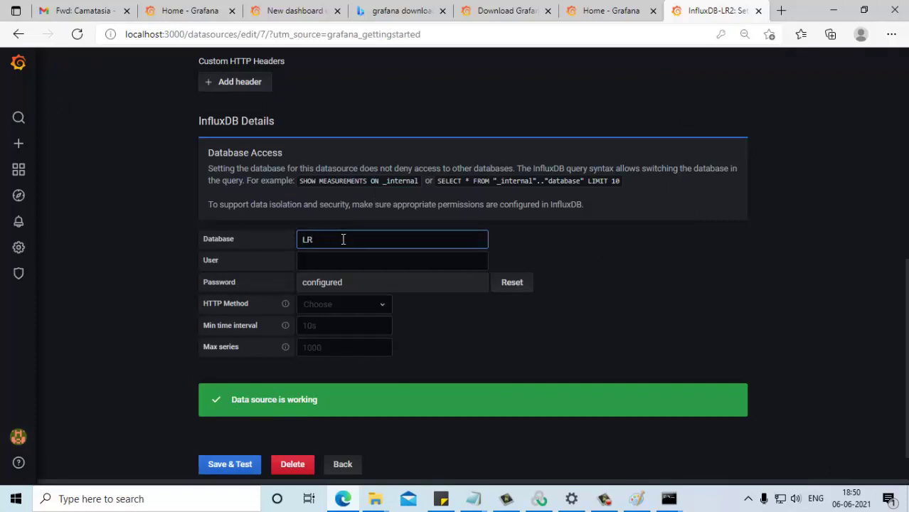
{"action": "type", "text": "3"}
{"action": "scroll", "coordinate": [360, 255], "scroll_direction": "up", "scroll_amount": 3}
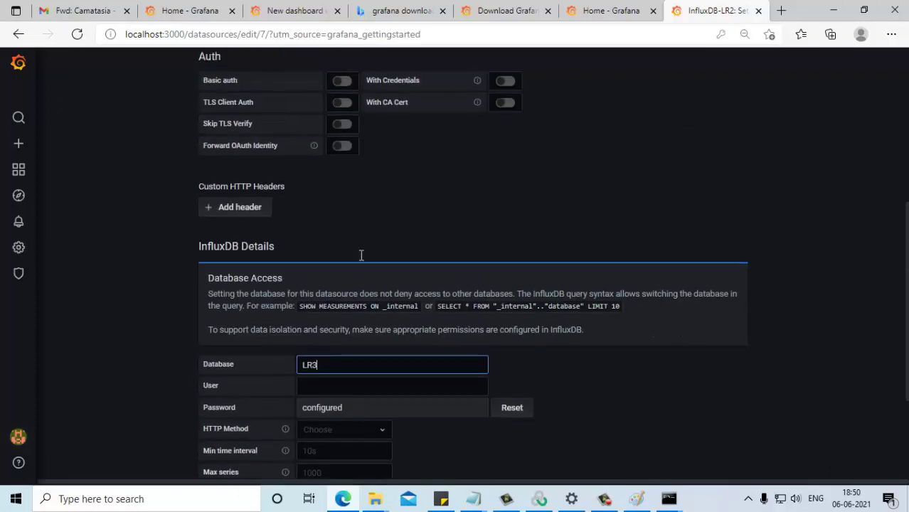
{"action": "scroll", "coordinate": [355, 255], "scroll_direction": "up", "scroll_amount": 2}
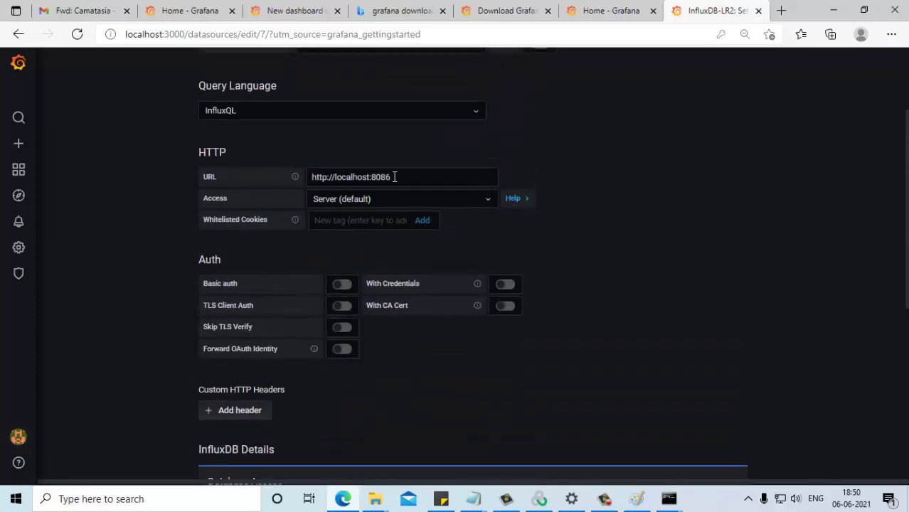
{"action": "scroll", "coordinate": [388, 173], "scroll_direction": "down", "scroll_amount": 6}
{"action": "left_click", "coordinate": [229, 406]}
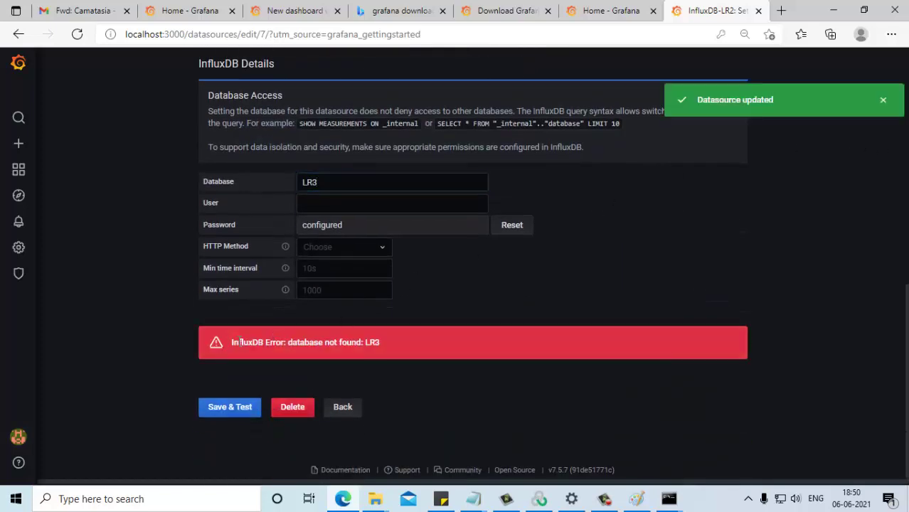
Set the data source's database back to LR2, then save and test it.
{"action": "left_click", "coordinate": [329, 184]}
{"action": "type", "text": "2"}
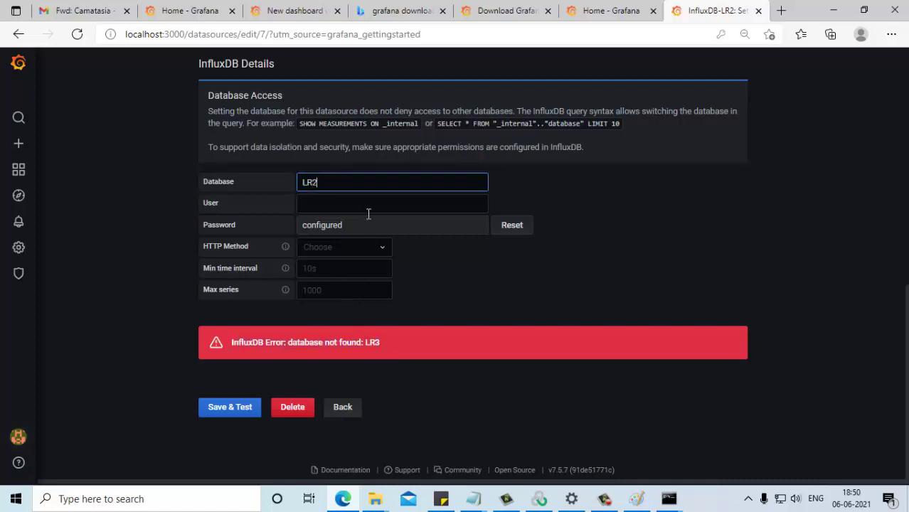
{"action": "scroll", "coordinate": [373, 195], "scroll_direction": "up", "scroll_amount": 5}
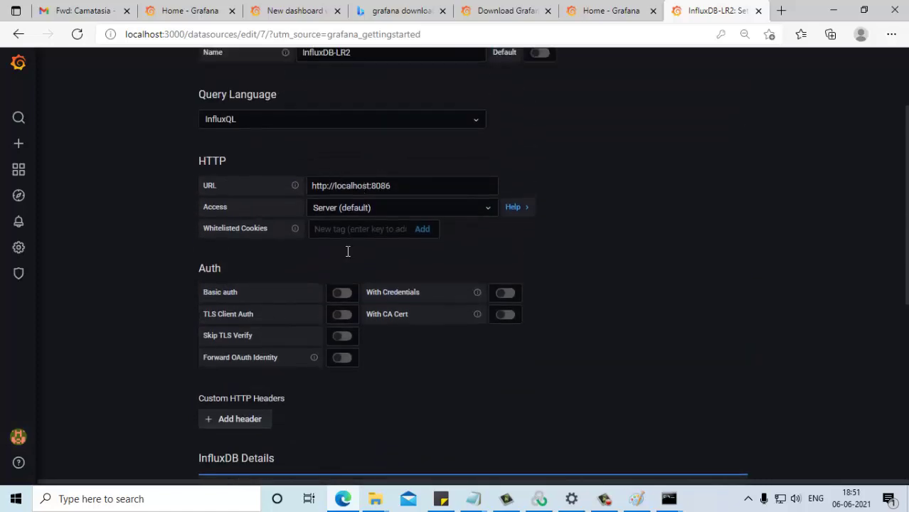
{"action": "scroll", "coordinate": [347, 243], "scroll_direction": "down", "scroll_amount": 5}
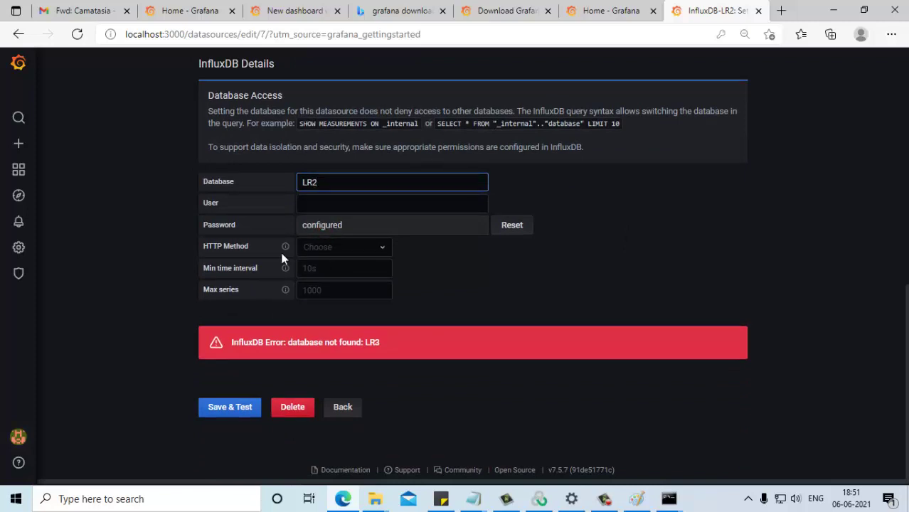
{"action": "mouse_move", "coordinate": [284, 284]}
{"action": "left_click", "coordinate": [233, 416]}
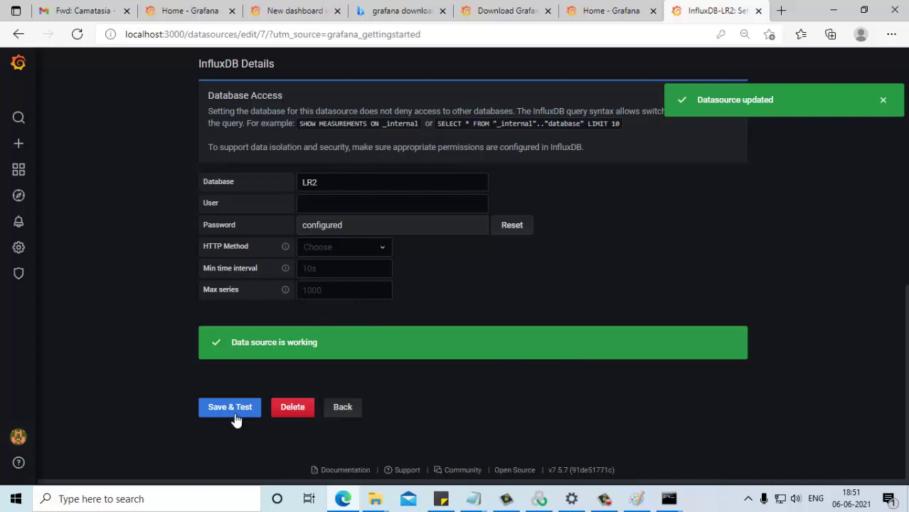
Review the data source's name, URL and database settings against the controller, InfluxDB and Grafana diagram in Paint.
{"action": "scroll", "coordinate": [295, 353], "scroll_direction": "up", "scroll_amount": 3}
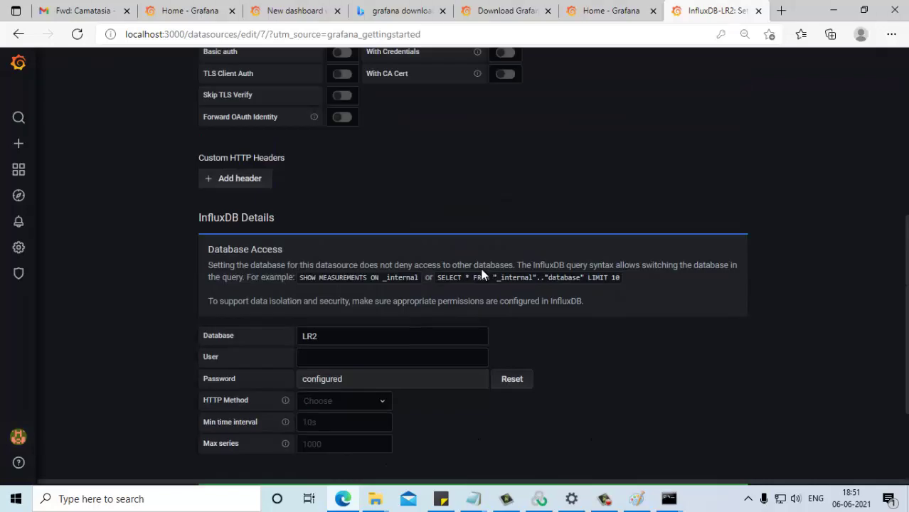
{"action": "left_click", "coordinate": [634, 501]}
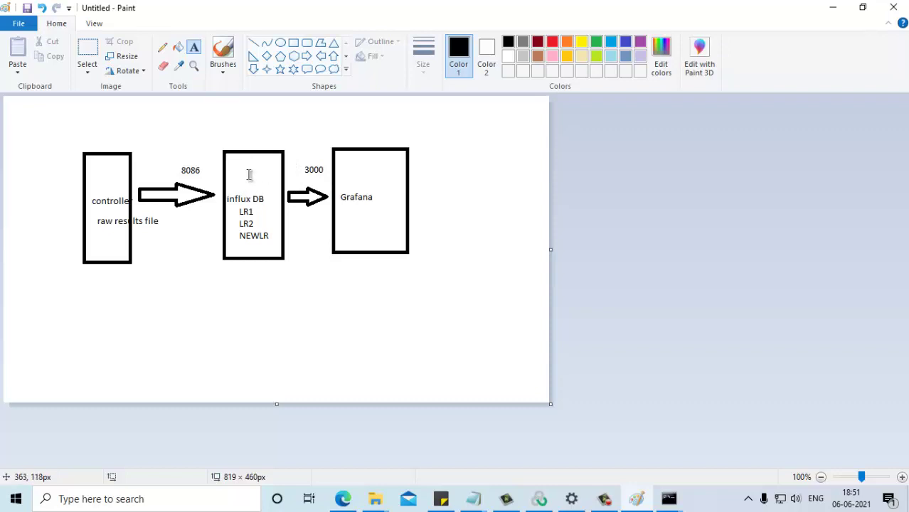
{"action": "left_click", "coordinate": [827, 9]}
{"action": "scroll", "coordinate": [491, 288], "scroll_direction": "up", "scroll_amount": 3}
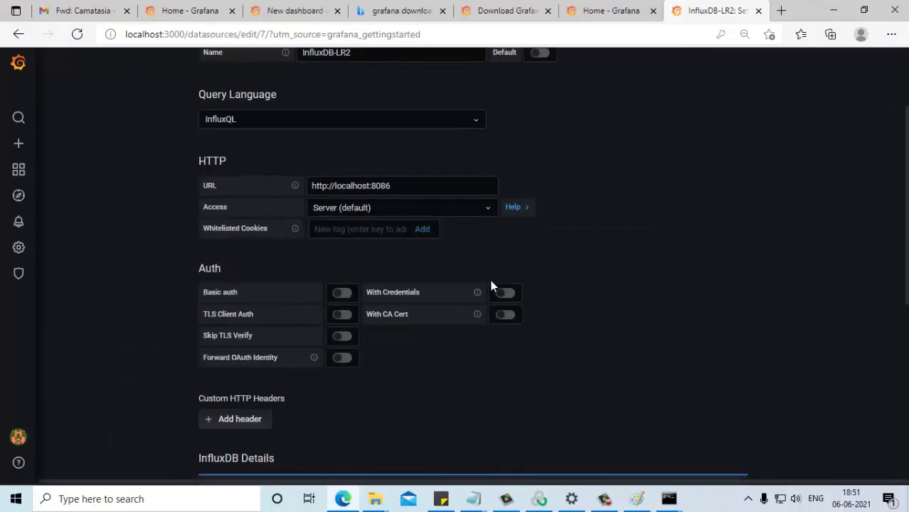
{"action": "scroll", "coordinate": [378, 335], "scroll_direction": "down", "scroll_amount": 6}
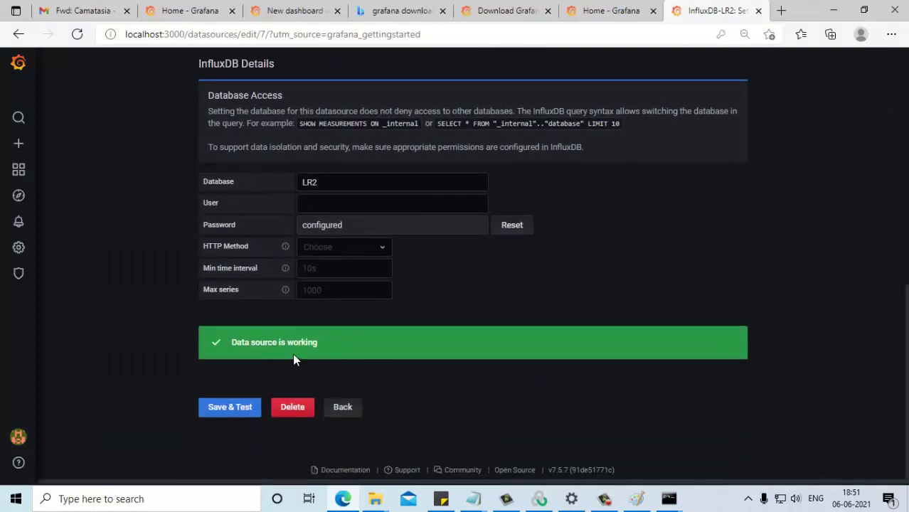
{"action": "scroll", "coordinate": [393, 210], "scroll_direction": "up", "scroll_amount": 8}
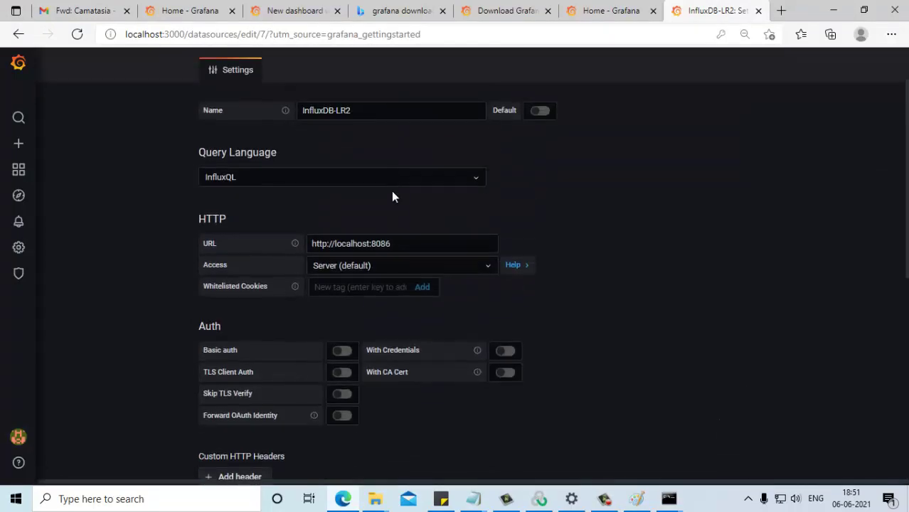
{"action": "left_click_drag", "start_coordinate": [372, 118], "coordinate": [287, 121]}
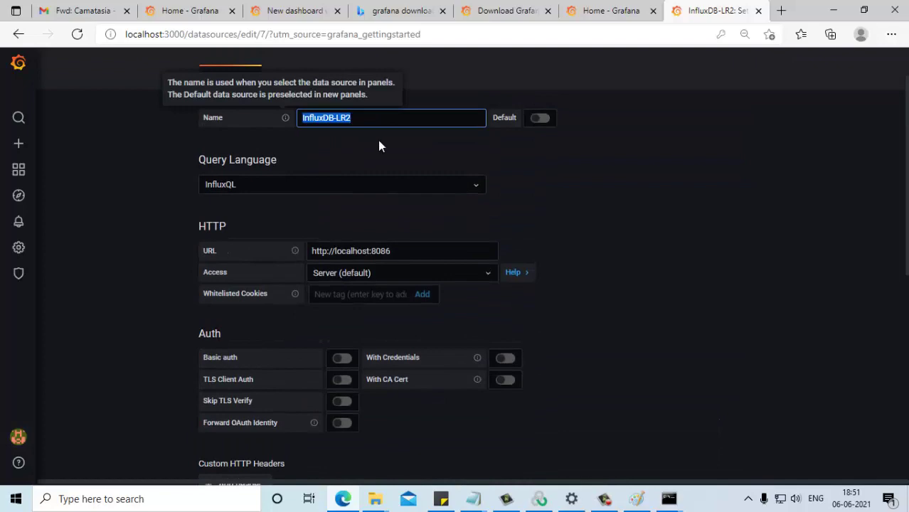
{"action": "left_click", "coordinate": [556, 214]}
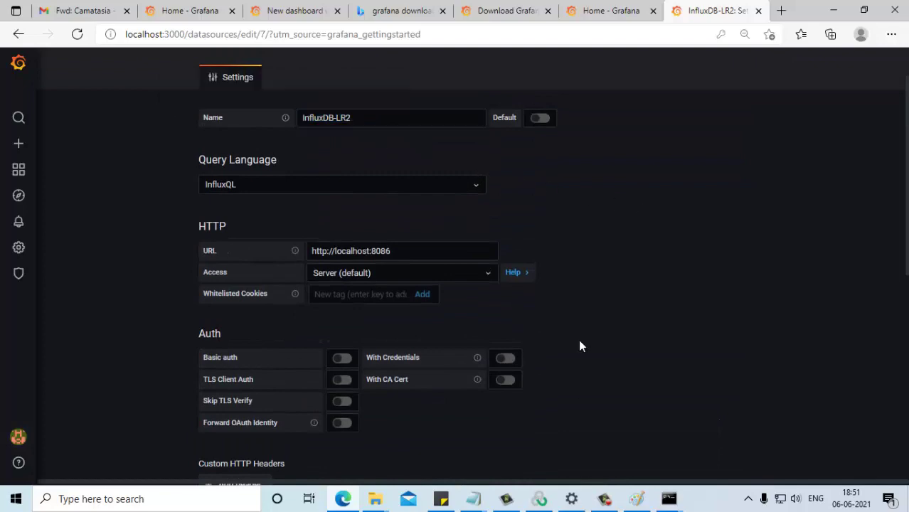
{"action": "left_click", "coordinate": [638, 500]}
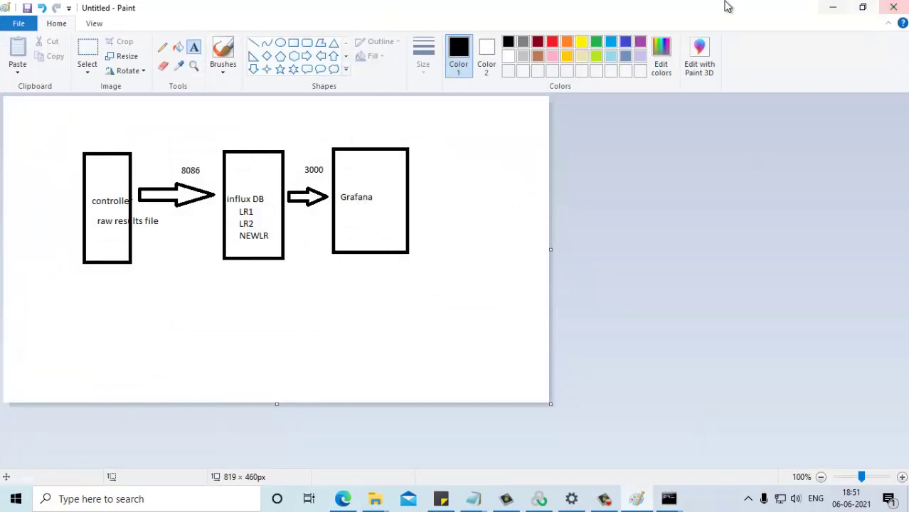
{"action": "left_click", "coordinate": [833, 7]}
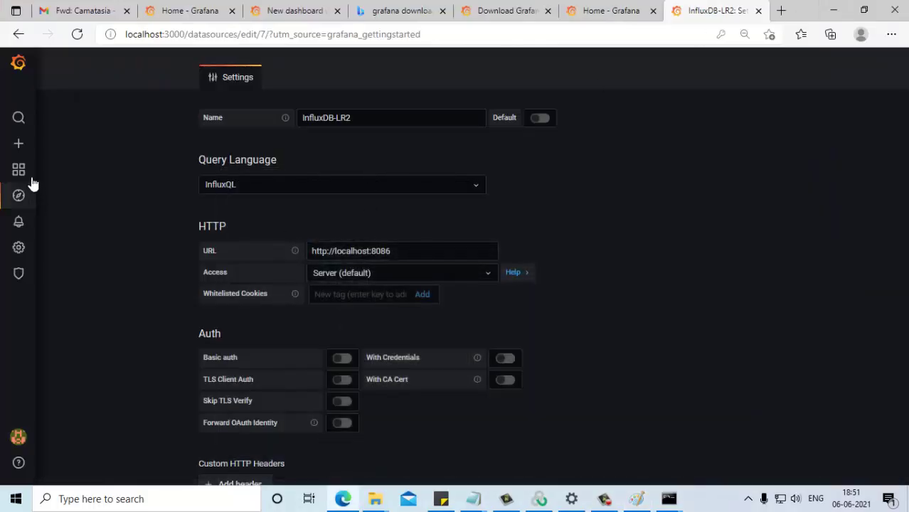
{"action": "mouse_move", "coordinate": [19, 143]}
{"action": "left_click", "coordinate": [69, 167]}
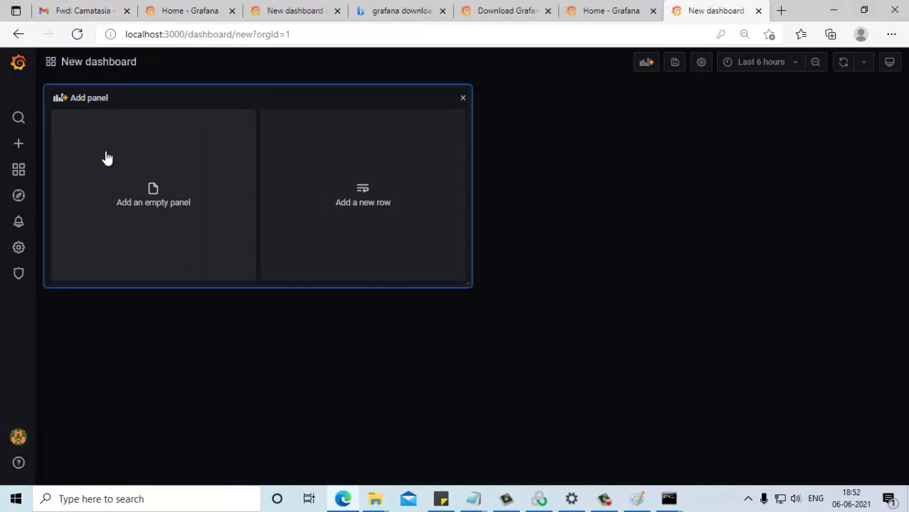
{"action": "mouse_move", "coordinate": [21, 172]}
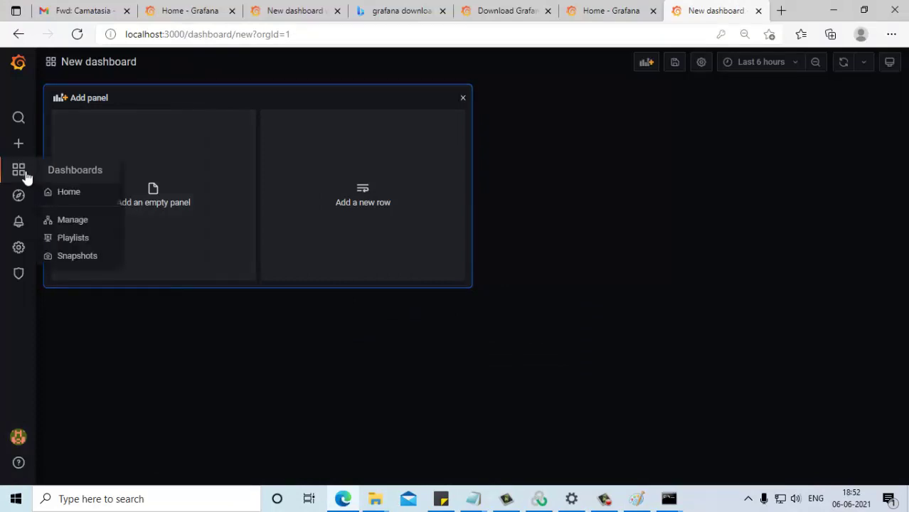
{"action": "left_click", "coordinate": [73, 221]}
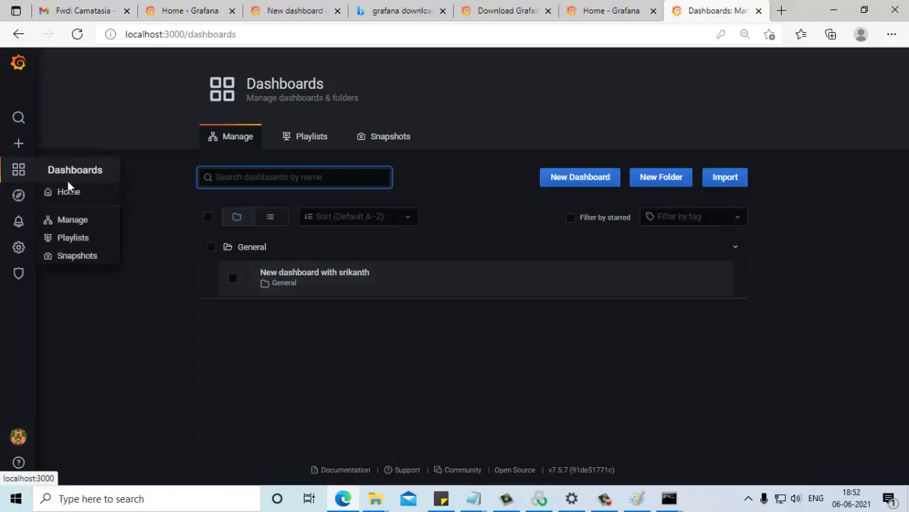
{"action": "left_click", "coordinate": [69, 179]}
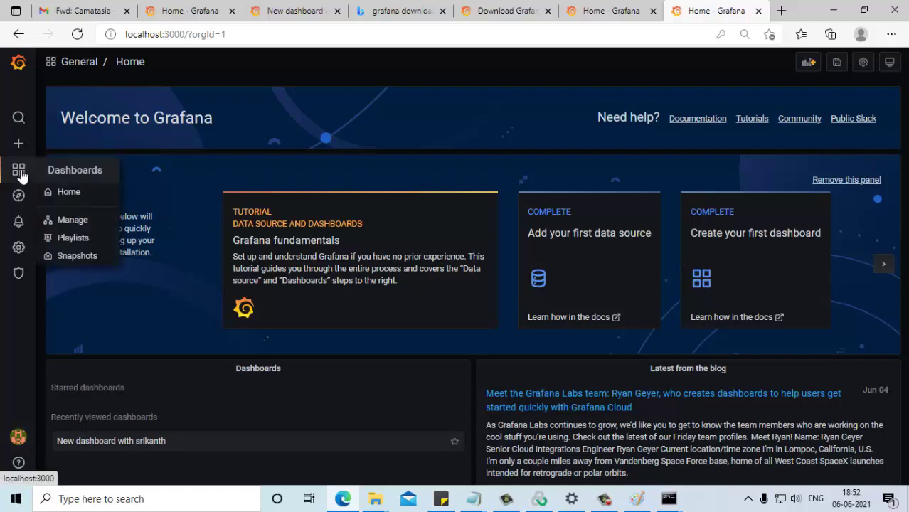
{"action": "left_click", "coordinate": [72, 192]}
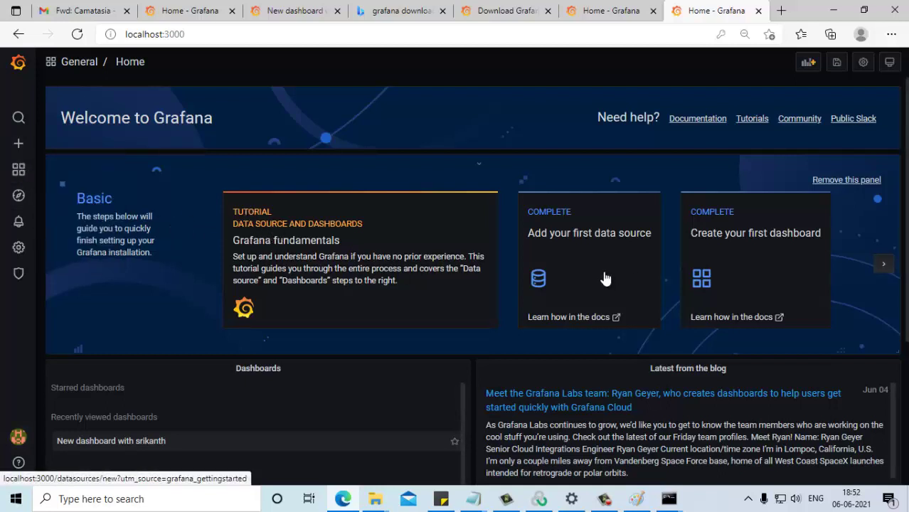
Create a new dashboard from the Grafana home page, add an empty panel and open its list of data sources.
{"action": "left_click", "coordinate": [730, 237]}
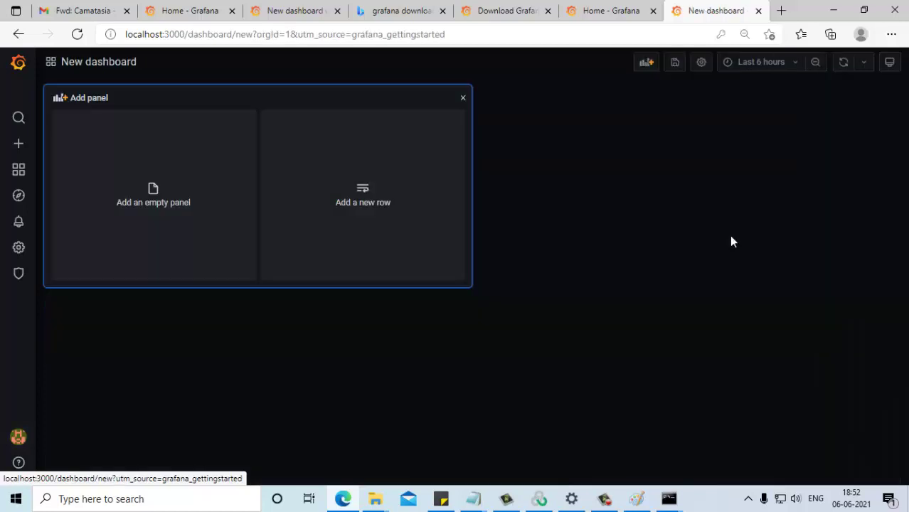
{"action": "left_click", "coordinate": [153, 207]}
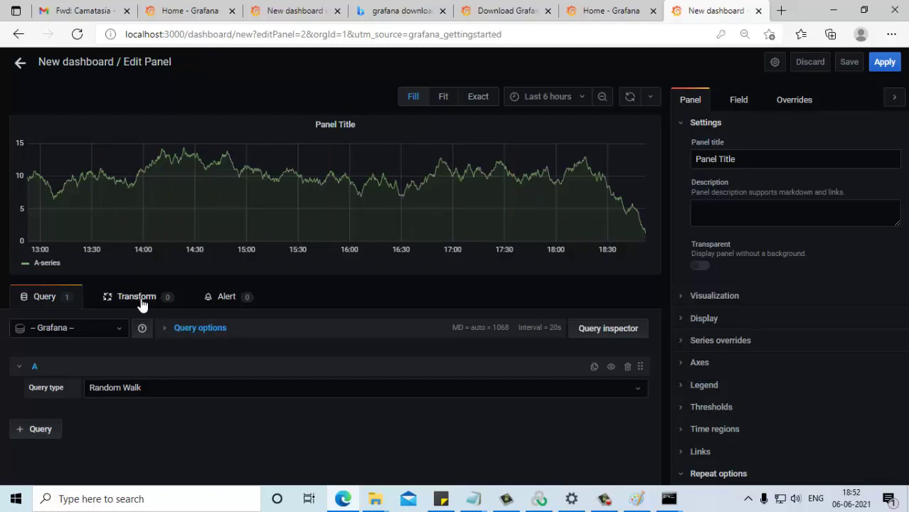
{"action": "left_click", "coordinate": [120, 328]}
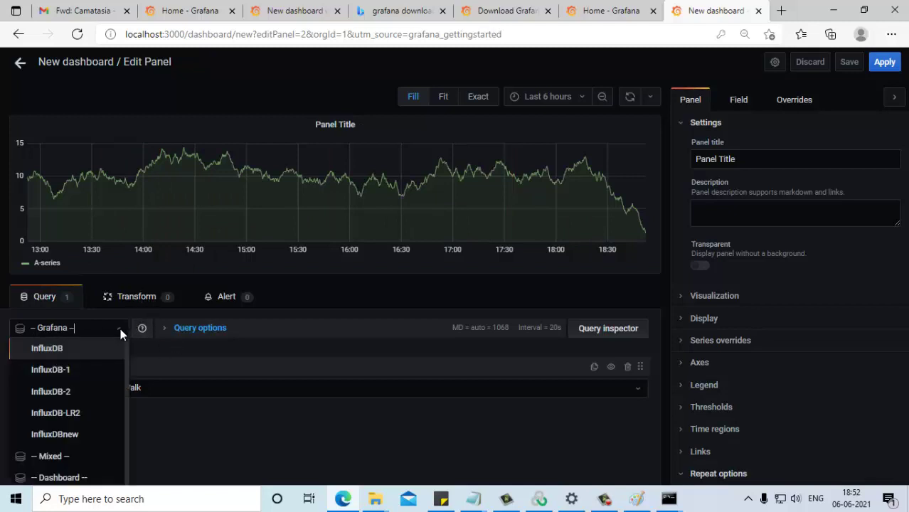